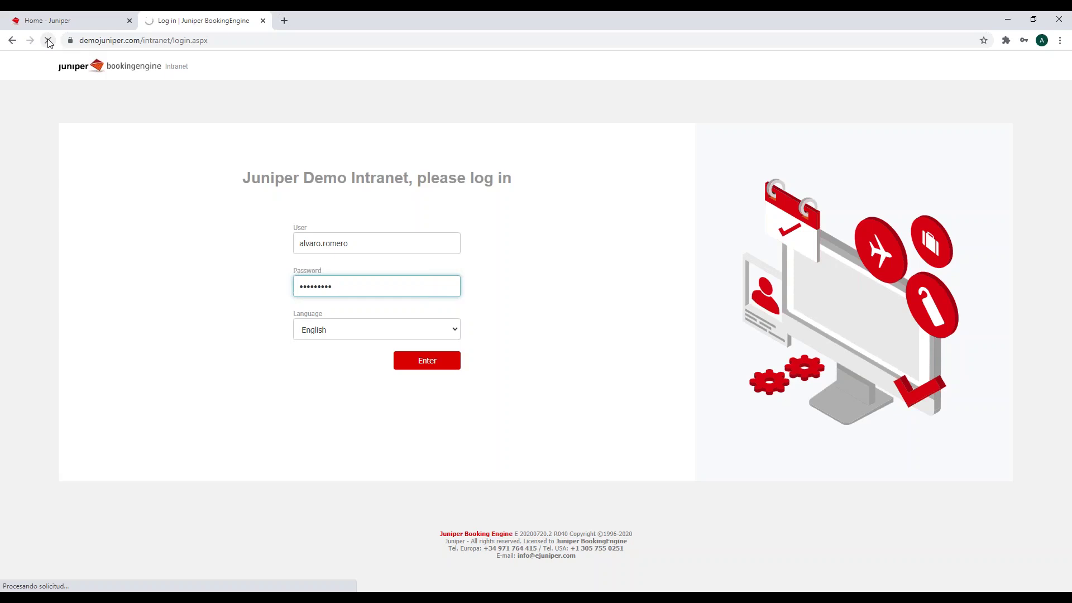
# Log in to the Juniper Demo Intranet and open the accommodation property search
pyautogui.click(48, 41)
pyautogui.press('Return')
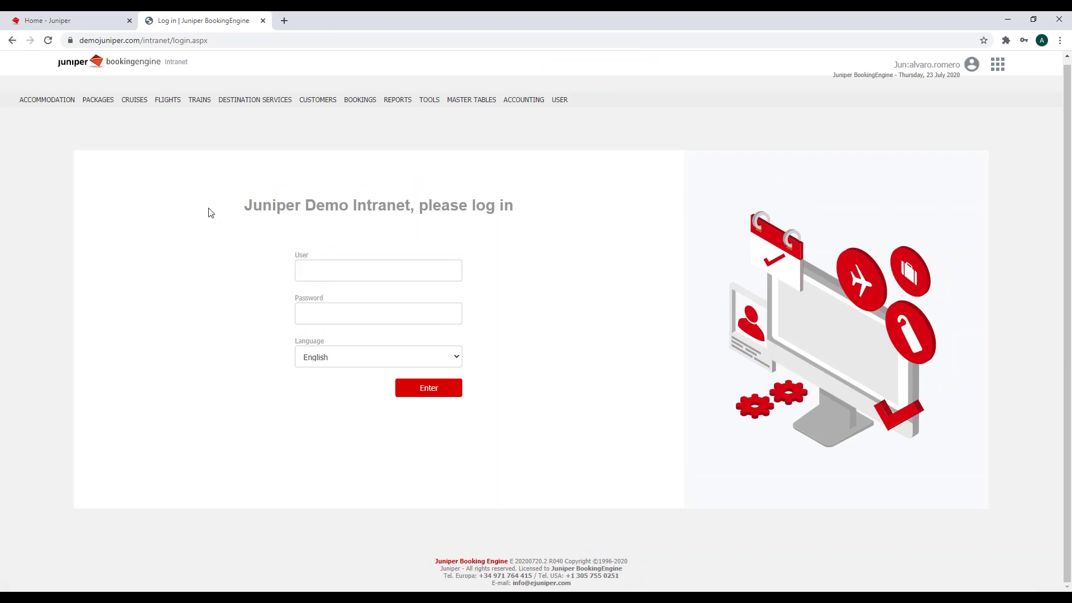
pyautogui.click(53, 101)
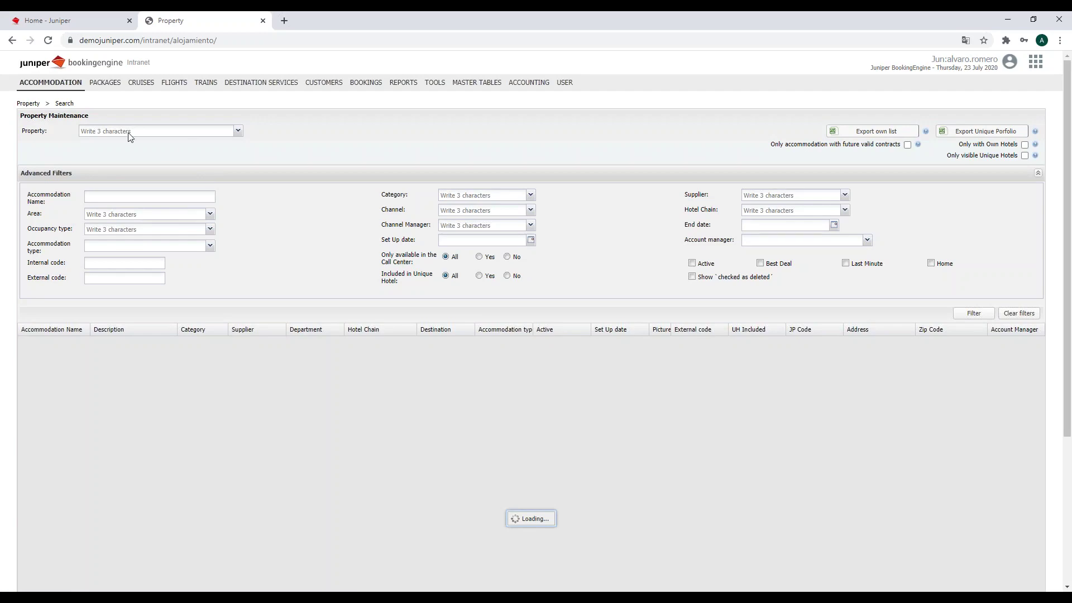
pyautogui.click(50, 83)
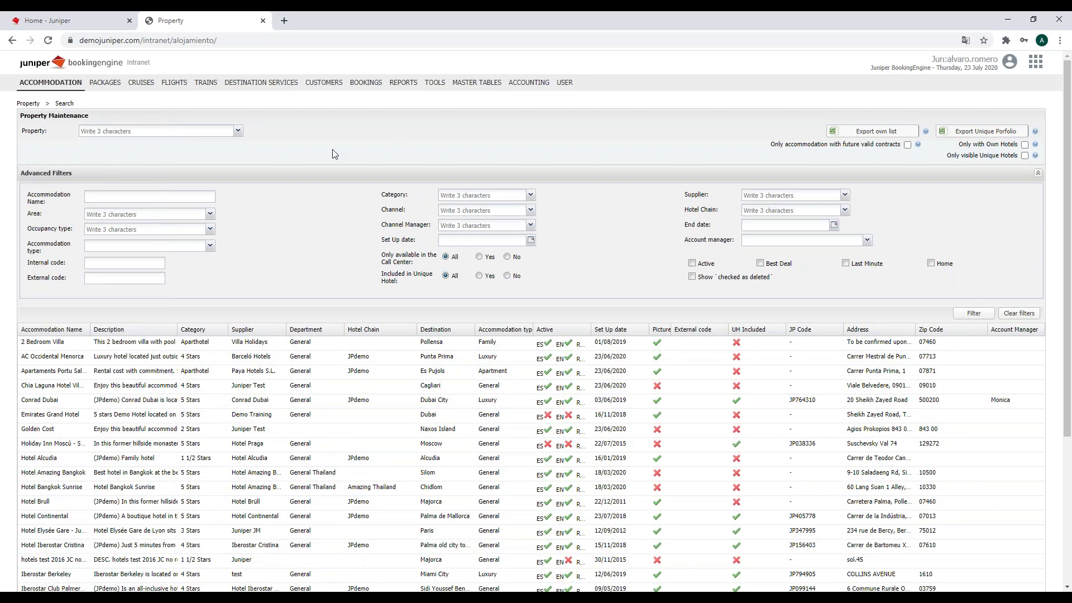
# Find the property Hotel Alcudia and open its maintenance record
pyautogui.click(132, 132)
pyautogui.write('HOTEL ALCUDIA')
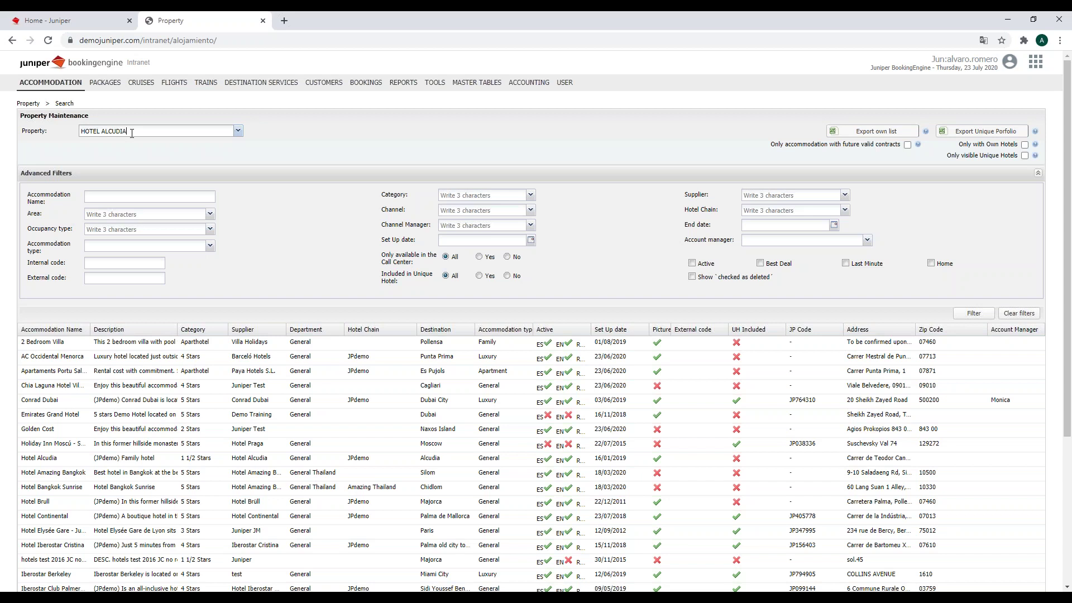
pyautogui.click(130, 143)
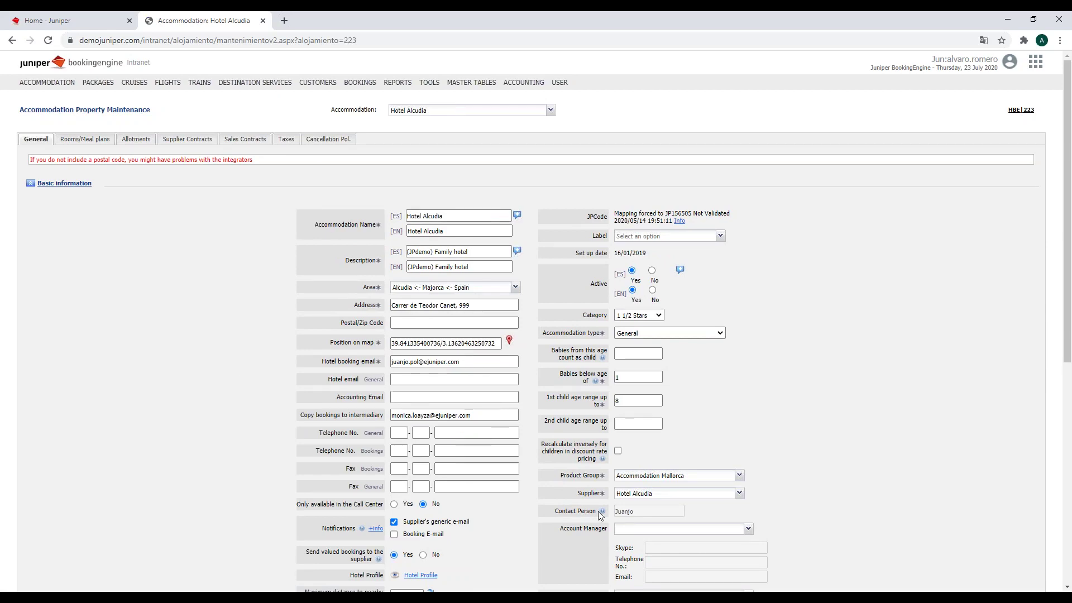
# Look through Hotel Alcudia's general information, including the advanced options, and list its extranet contracts among the supplier contracts
pyautogui.scroll(-5, 746, 535)
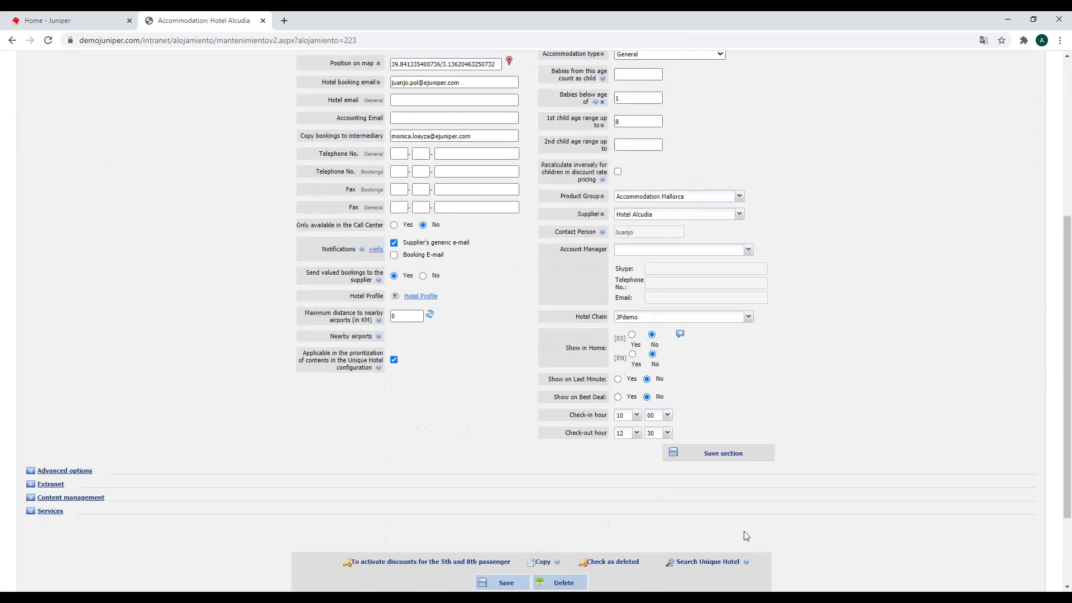
pyautogui.click(30, 474)
pyautogui.scroll(-4, 102, 377)
pyautogui.scroll(6, 108, 383)
pyautogui.scroll(3, 319, 357)
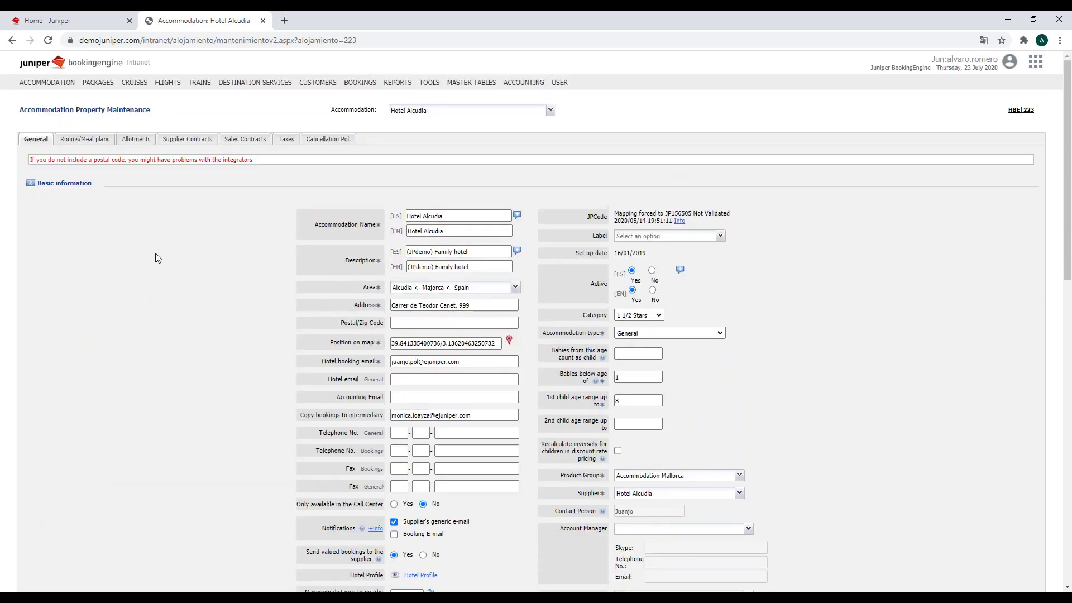
pyautogui.click(192, 139)
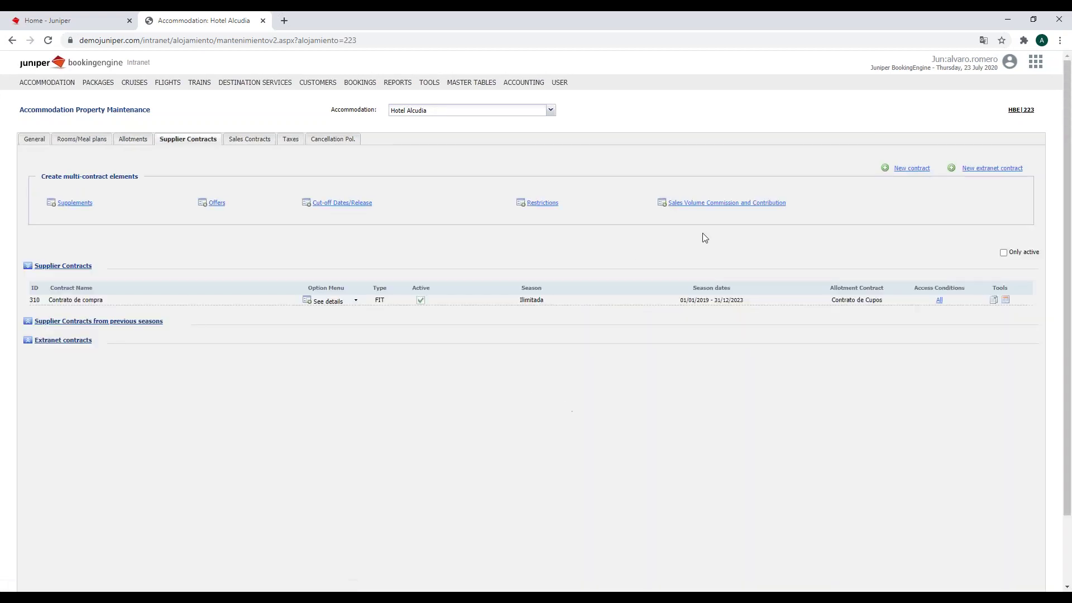
pyautogui.click(28, 340)
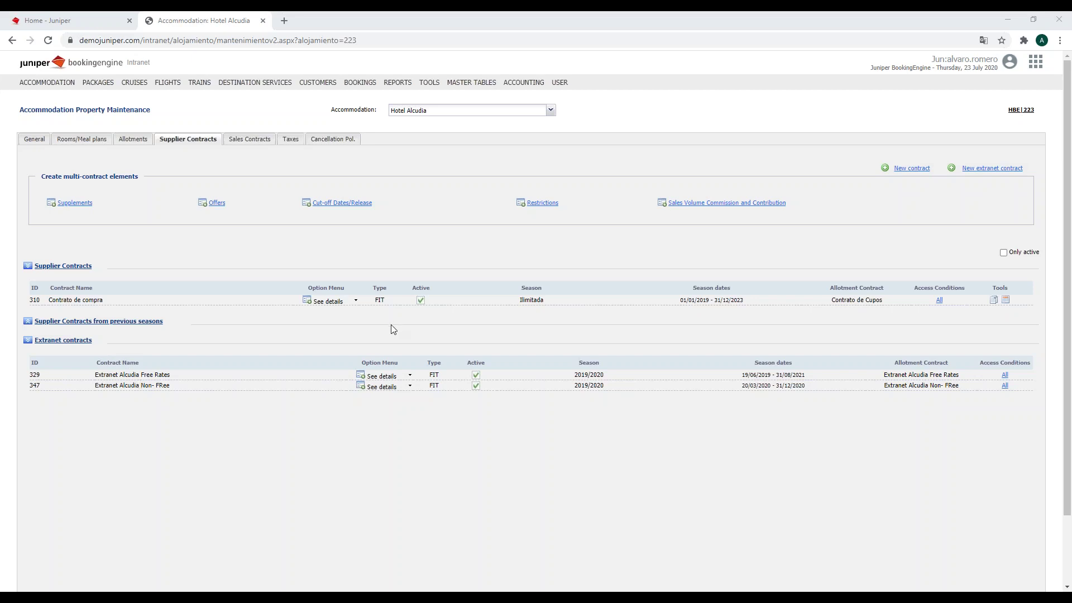
# Open the Main extranet page of the Extranet Alcudia Free Rates contract
pyautogui.click(410, 376)
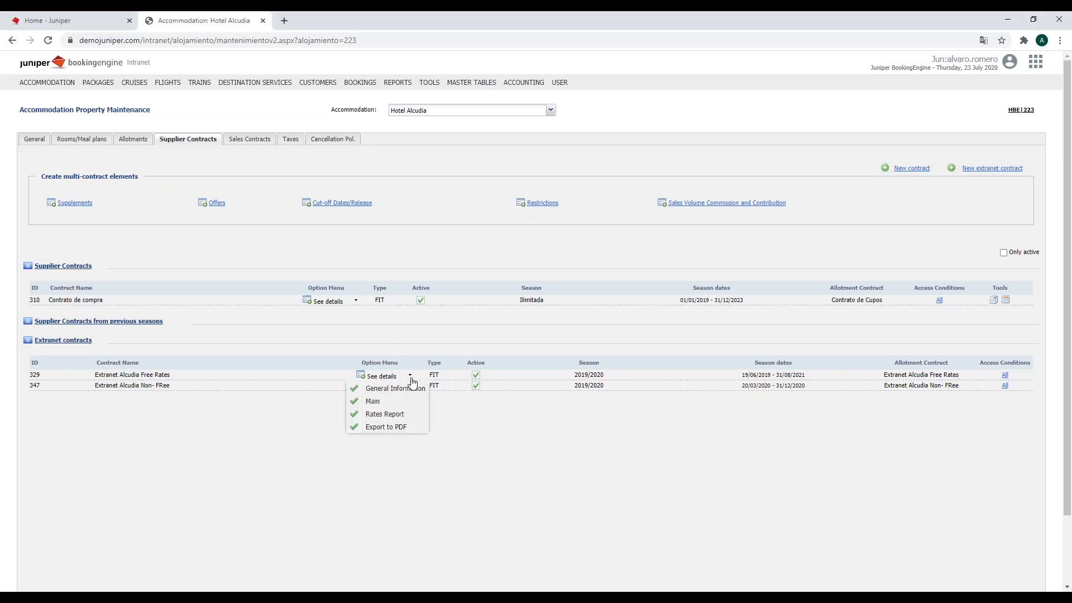
pyautogui.click(414, 407)
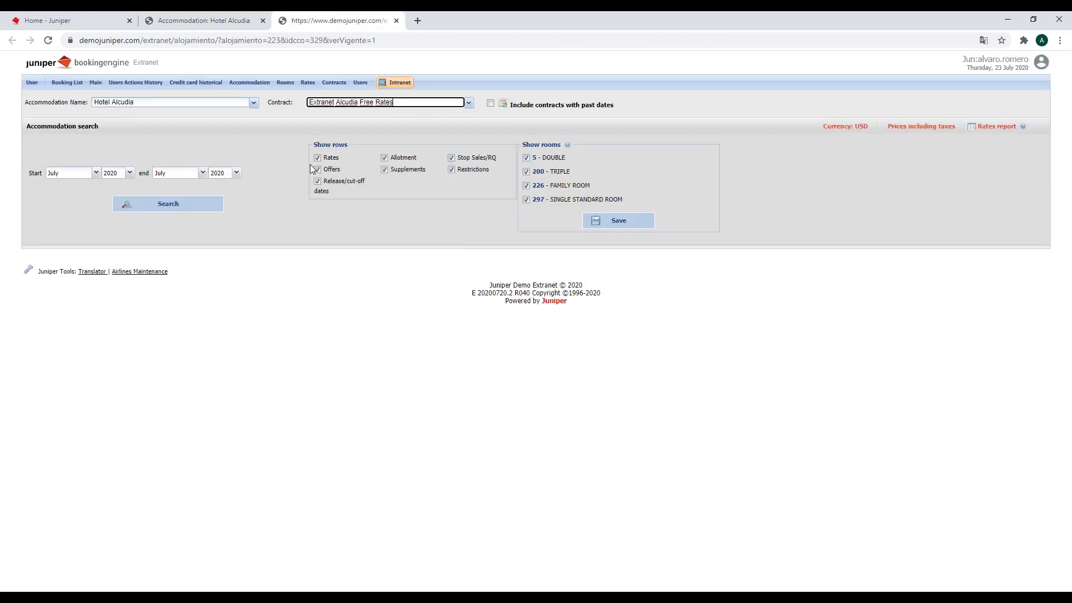
pyautogui.click(347, 218)
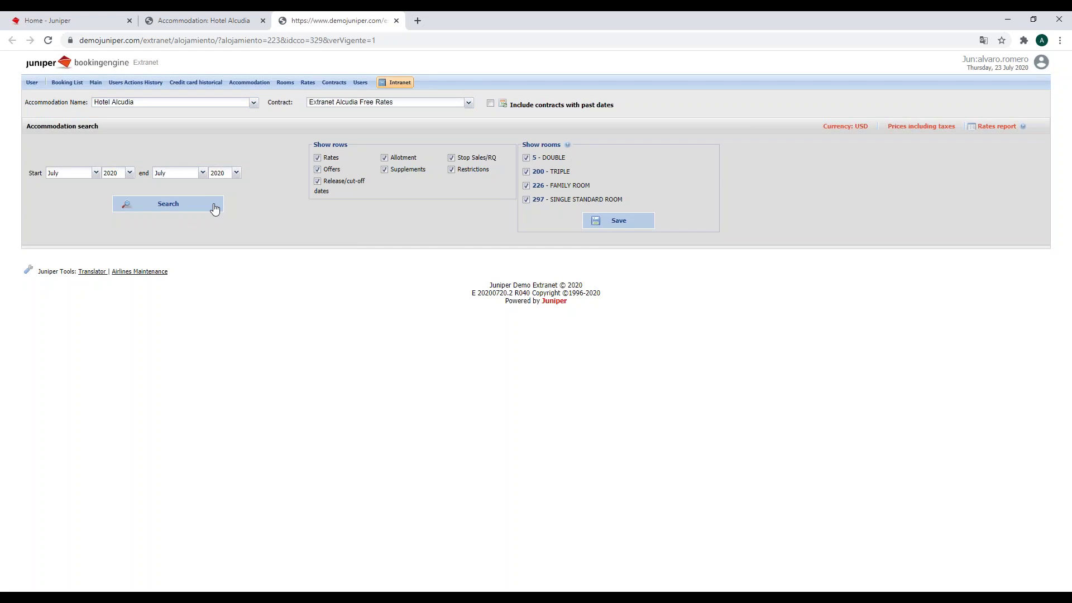
# Show the extranet rates and switch the contract to Extranet Alcudia Non- FRee
pyautogui.click(308, 83)
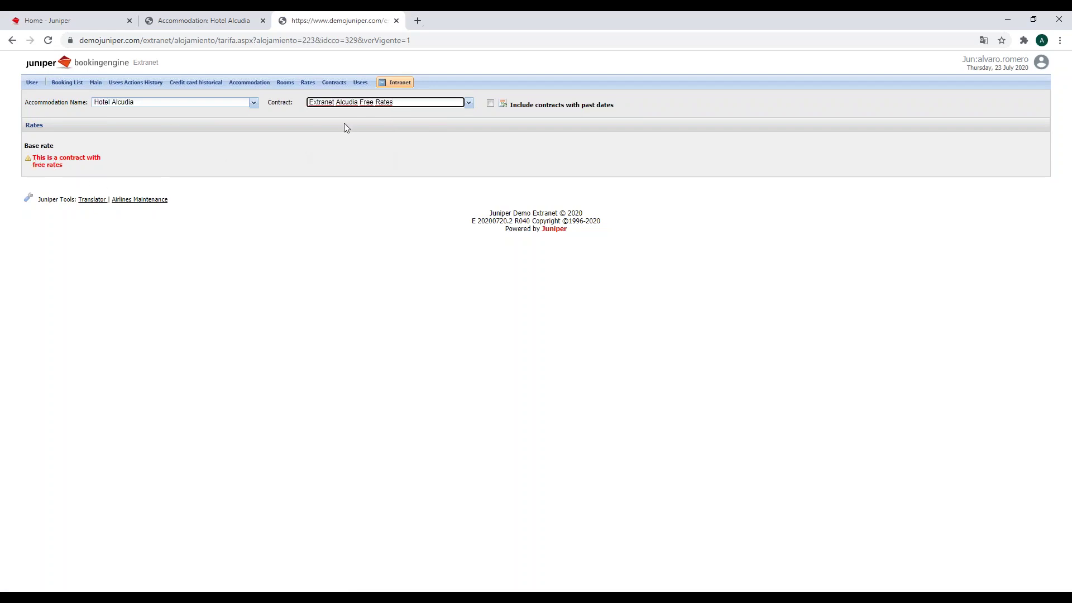
pyautogui.click(469, 103)
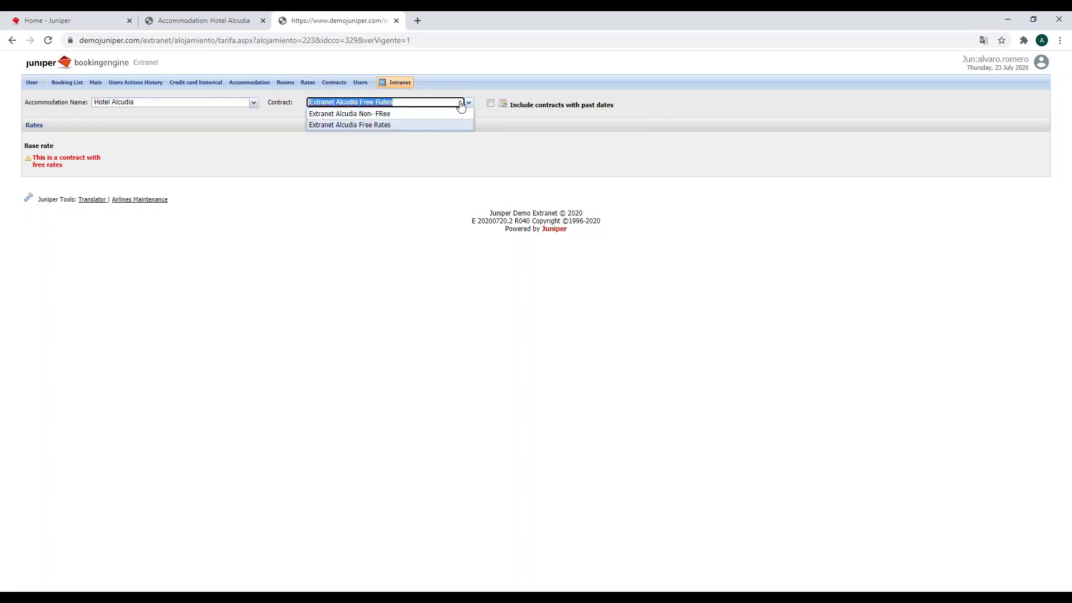
pyautogui.click(404, 114)
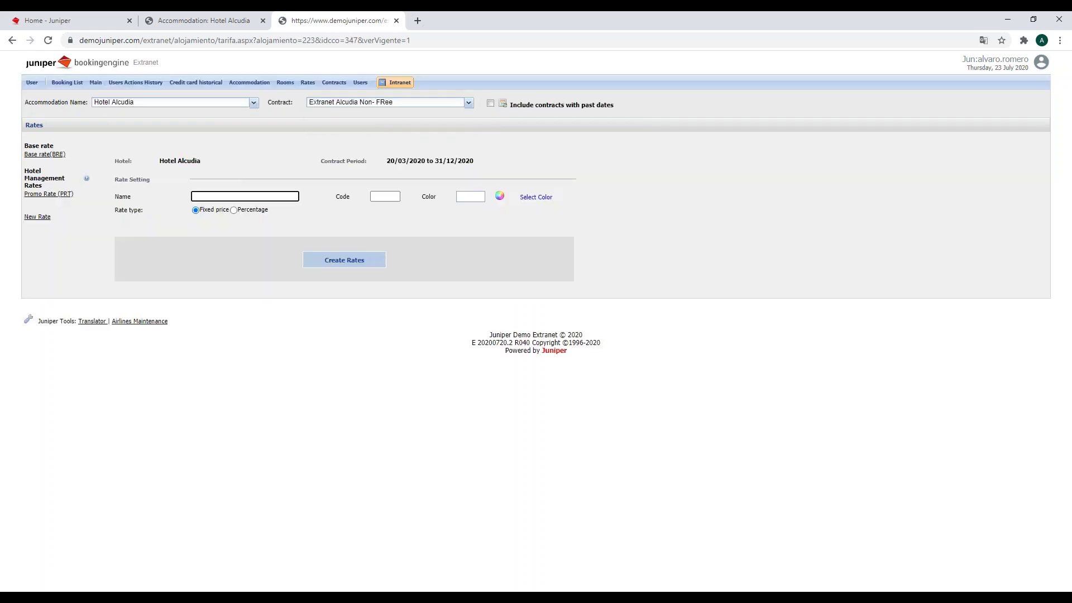
# Open the Base rate (BRE) and examine its code, color, pricing type and prices per person
pyautogui.click(32, 155)
pyautogui.click(42, 156)
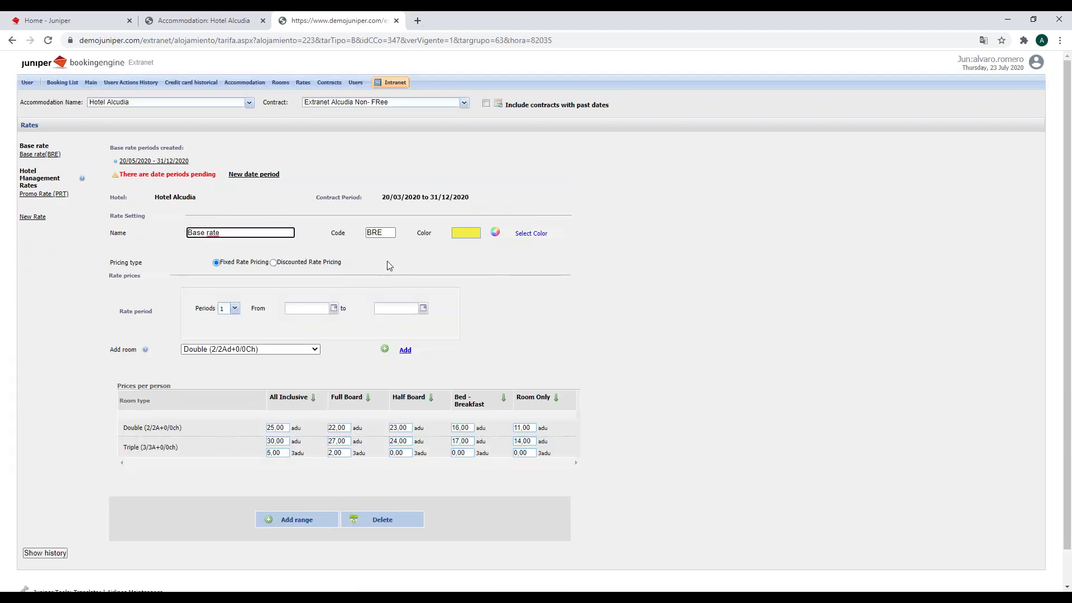
pyautogui.doubleClick(379, 235)
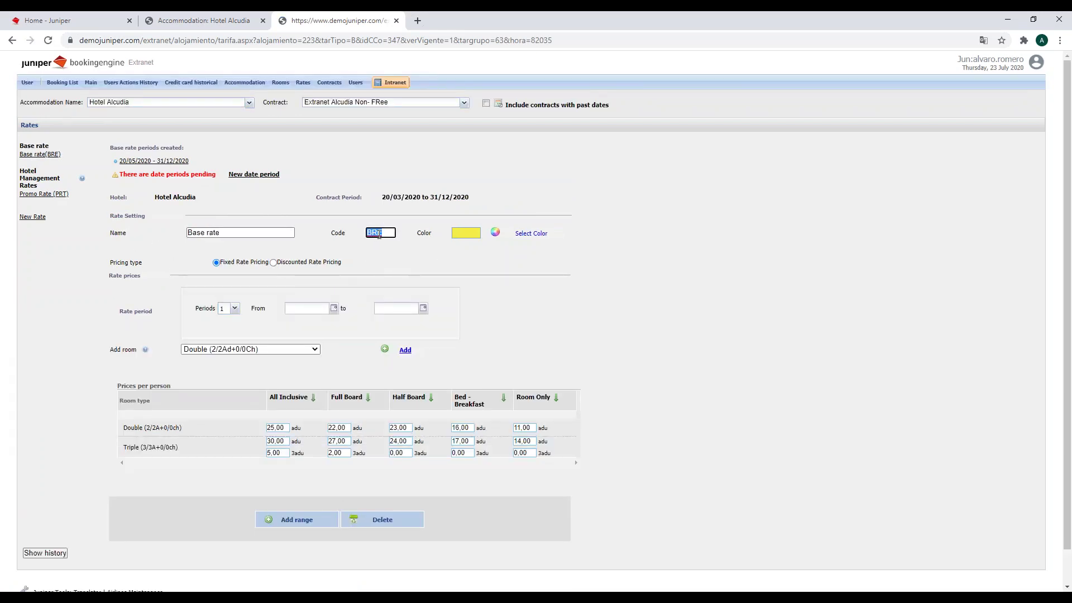
pyautogui.click(460, 234)
pyautogui.scroll(-1, 277, 313)
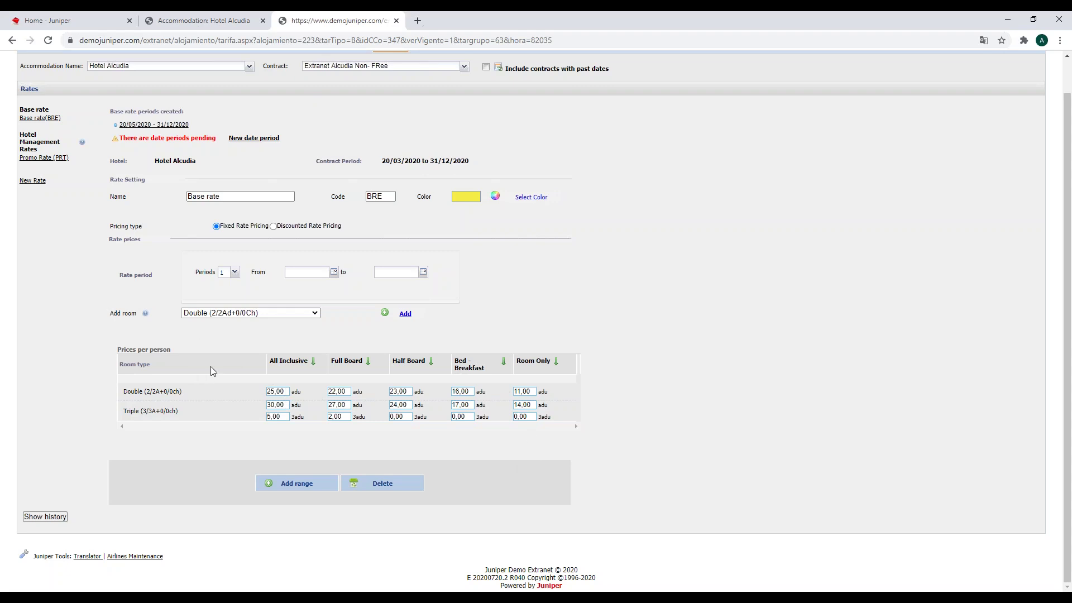
pyautogui.scroll(1, 273, 391)
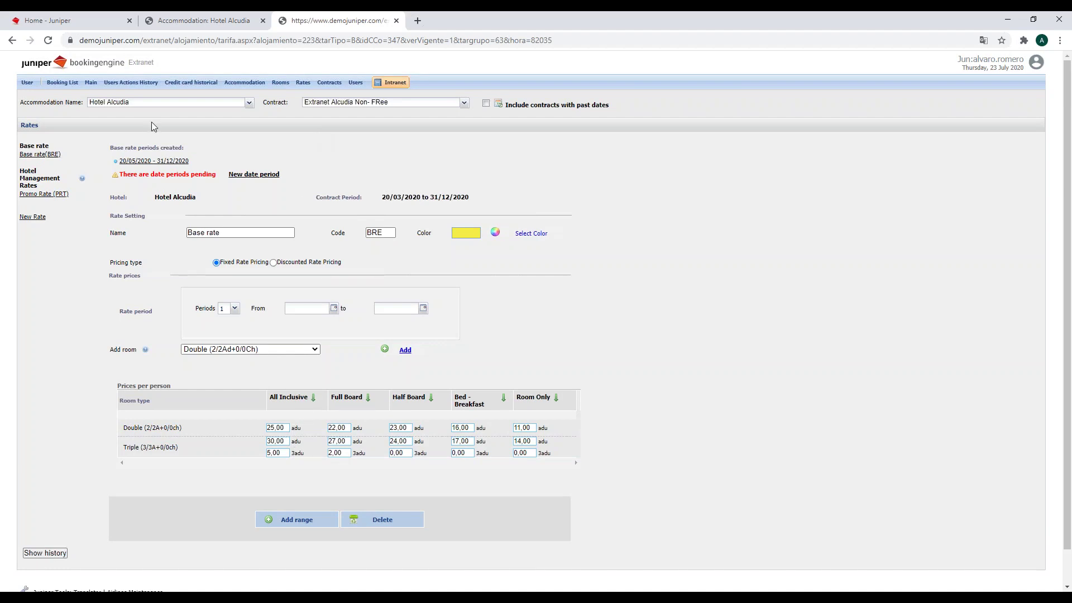
# Search the July 2020 calendar of the Extranet Alcudia Non- FRee contract and expand the Double room's allotment details
pyautogui.click(94, 84)
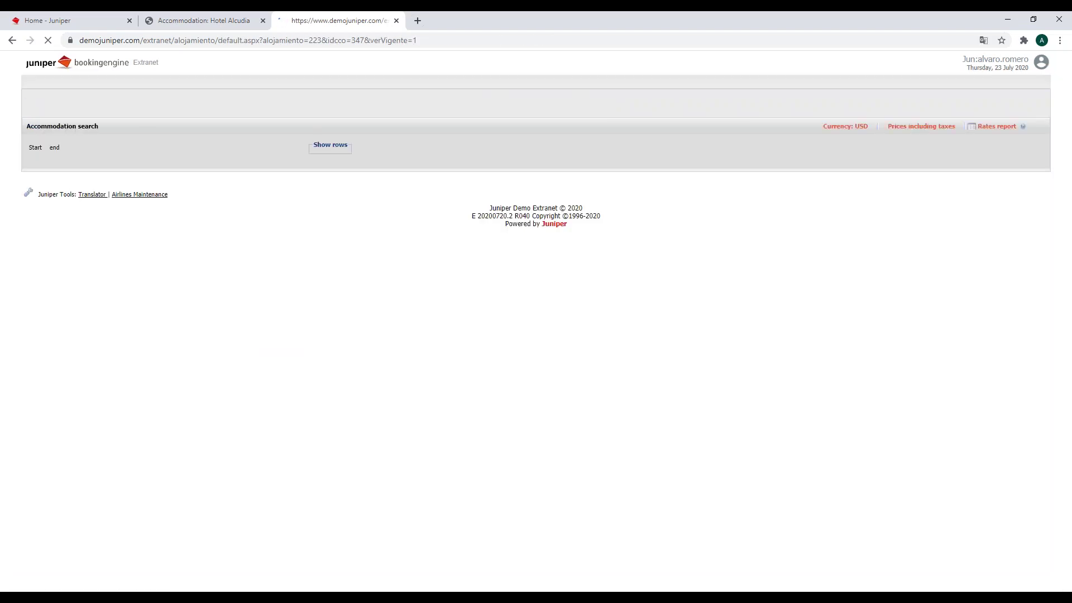
pyautogui.click(172, 205)
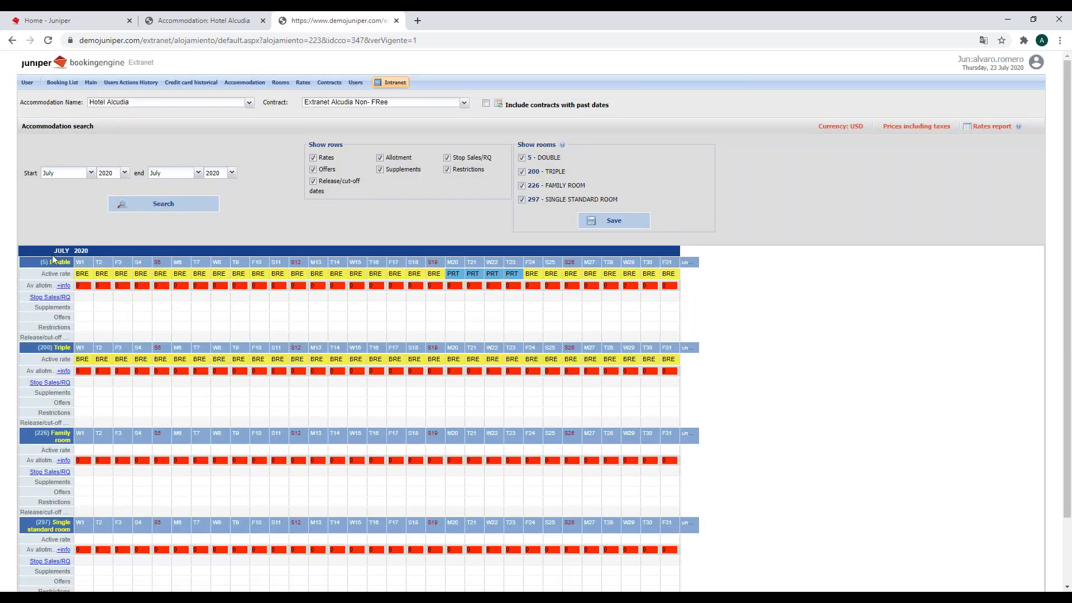
pyautogui.click(64, 286)
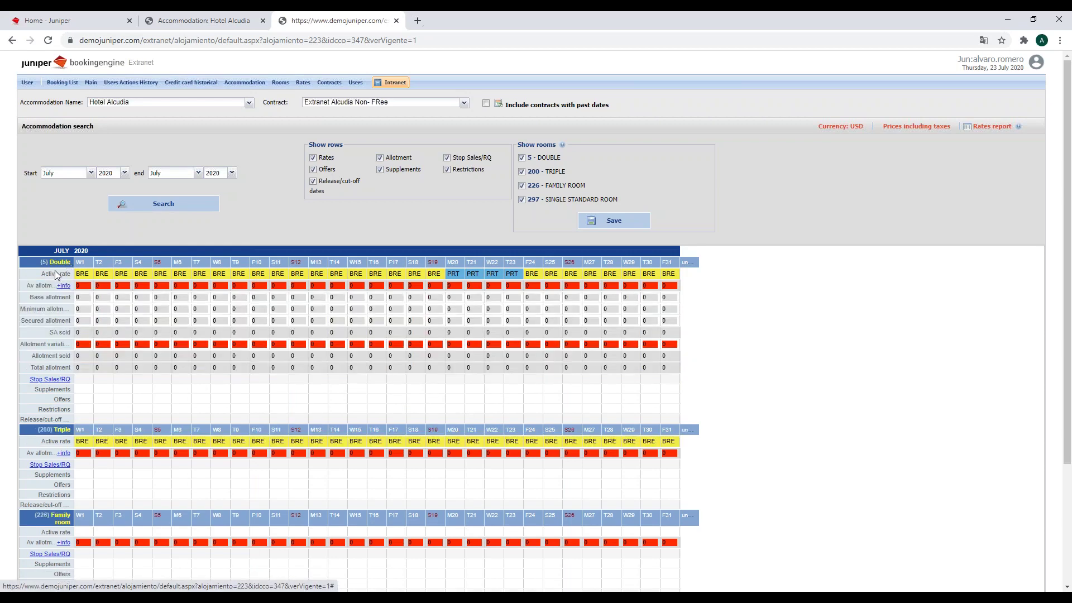
# Open the Double room's active rate for 01/07/2020, view the selectable rates and close it without changes
pyautogui.doubleClick(84, 275)
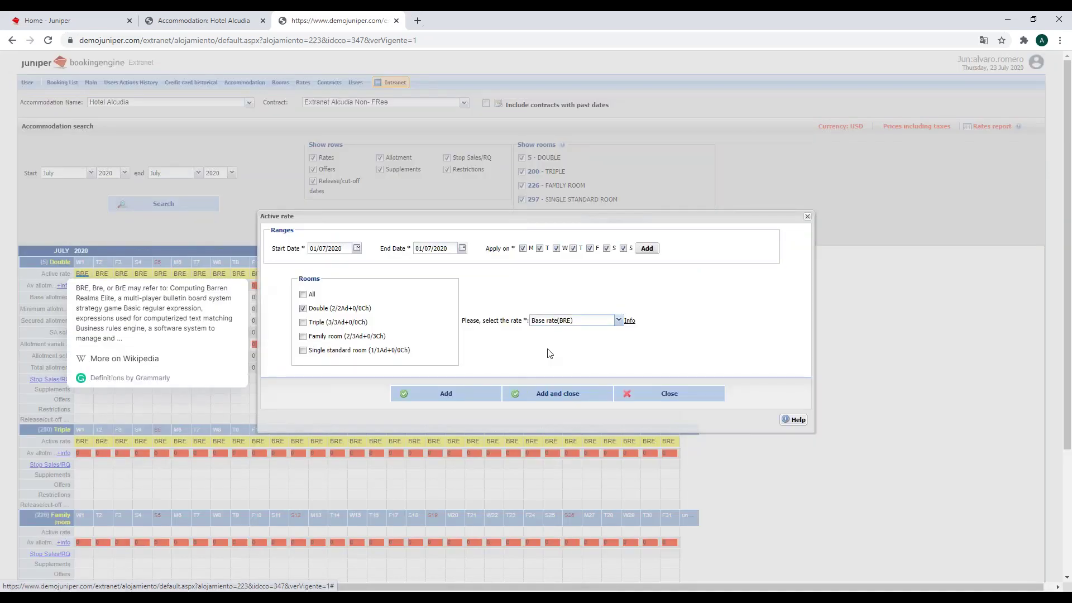
pyautogui.click(618, 321)
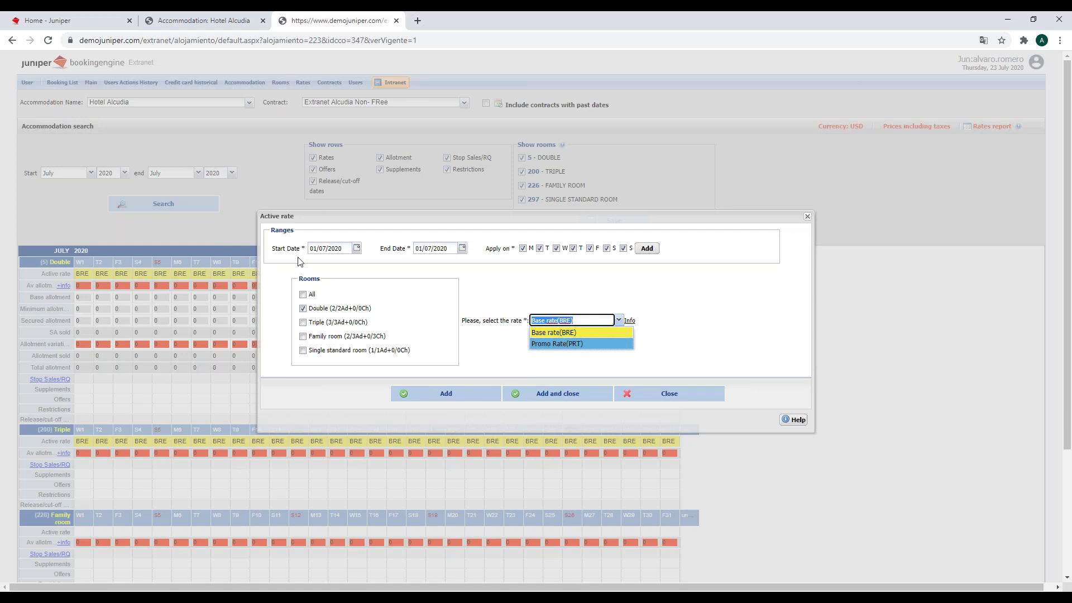
pyautogui.click(504, 302)
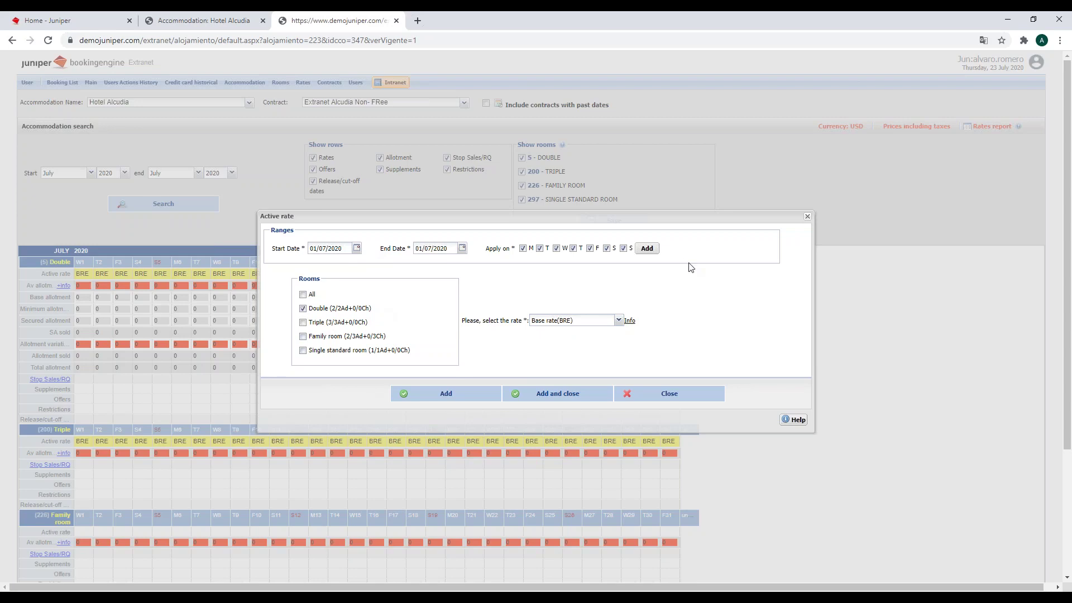
pyautogui.click(808, 217)
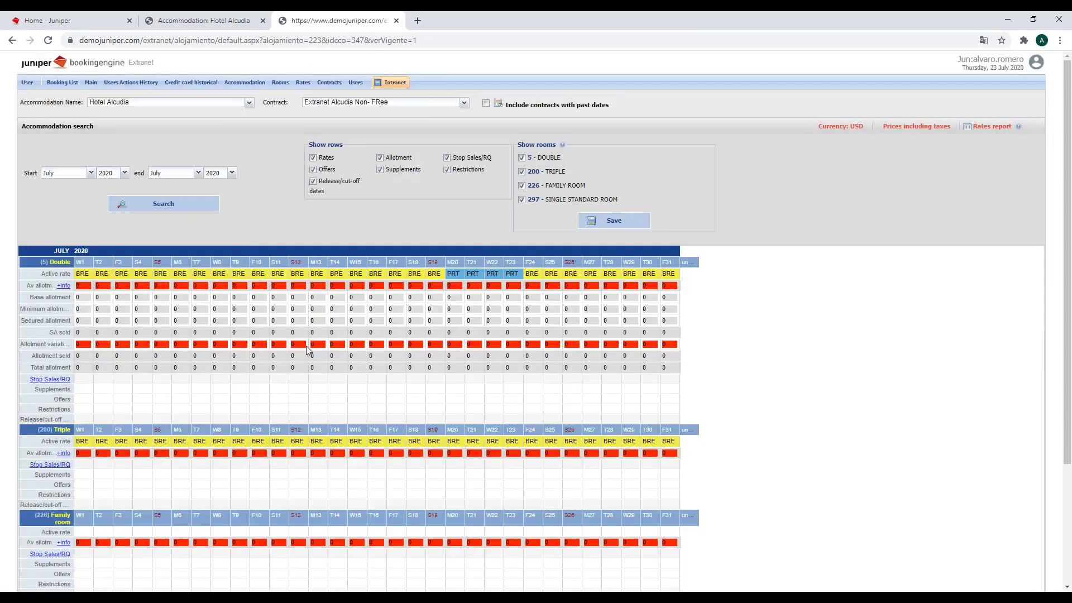
# Open the Promo Rate (PRT) of the contract and examine its discount over the base rate
pyautogui.click(306, 83)
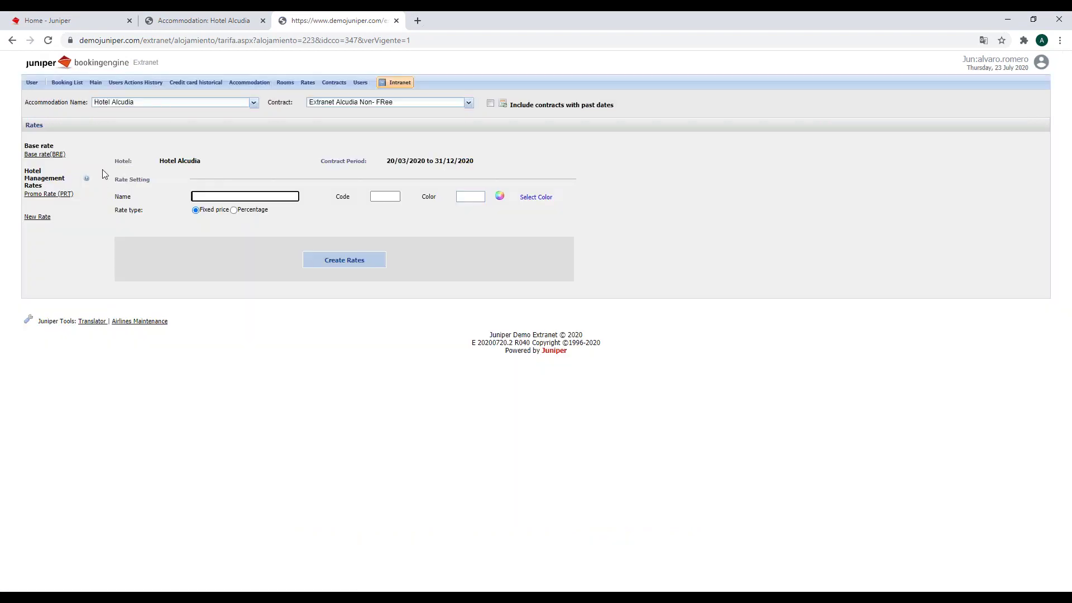
pyautogui.click(51, 196)
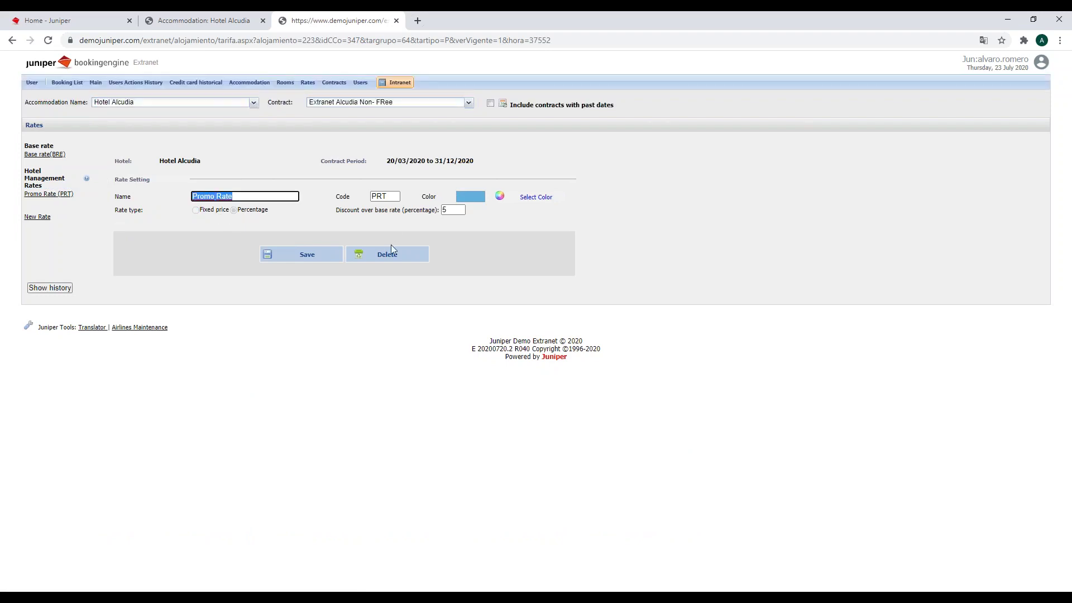
pyautogui.moveTo(337, 211); pyautogui.dragTo(419, 214)
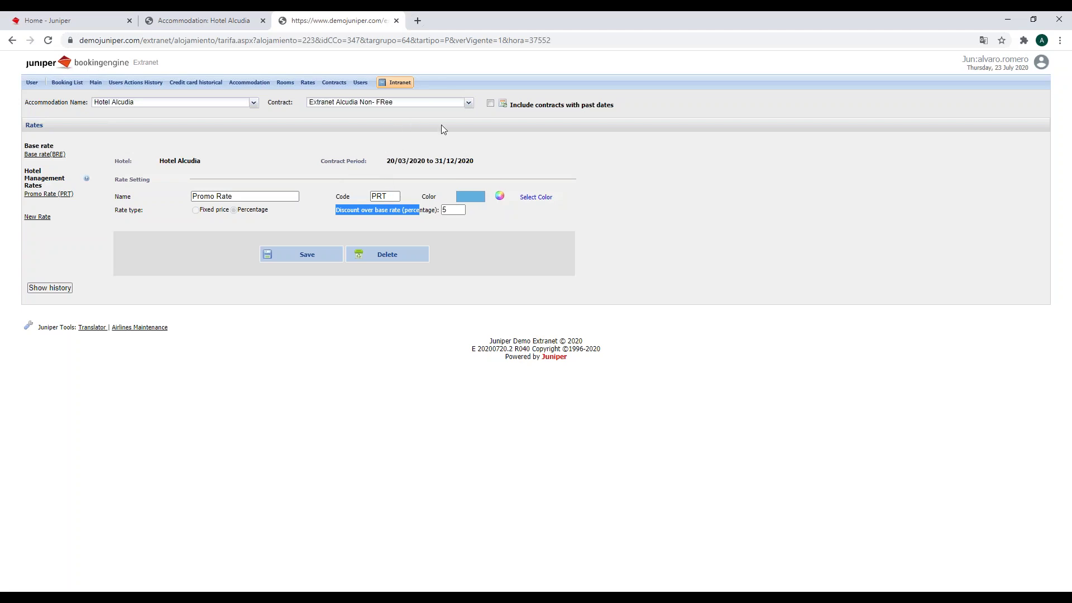
# Return to the main calendar and display July 2020 for the Extranet Alcudia Free Rates contract
pyautogui.click(456, 104)
pyautogui.click(457, 104)
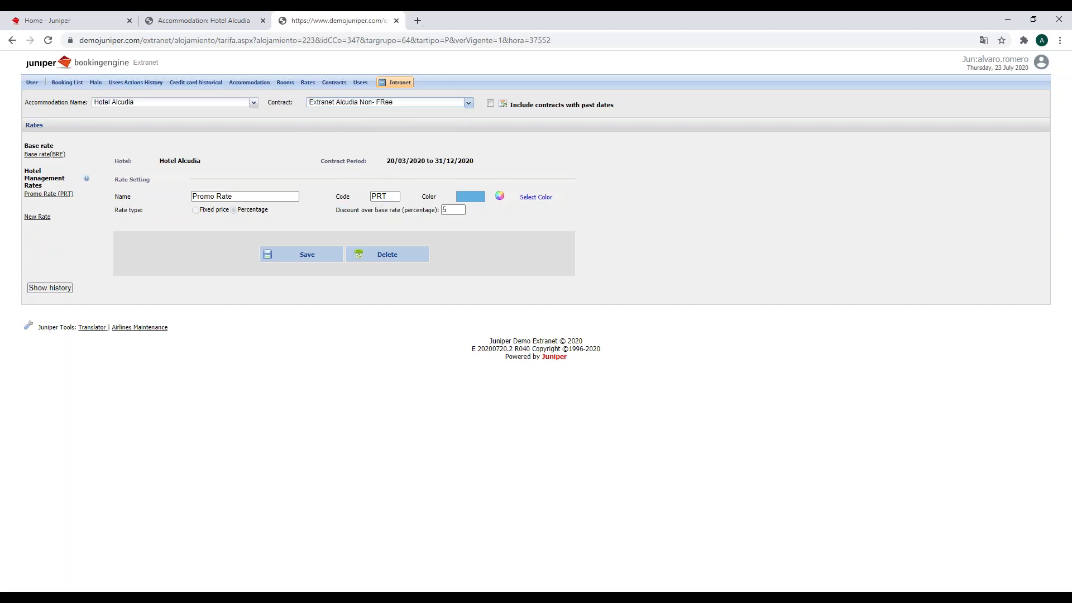
pyautogui.click(457, 104)
pyautogui.click(162, 125)
pyautogui.click(92, 83)
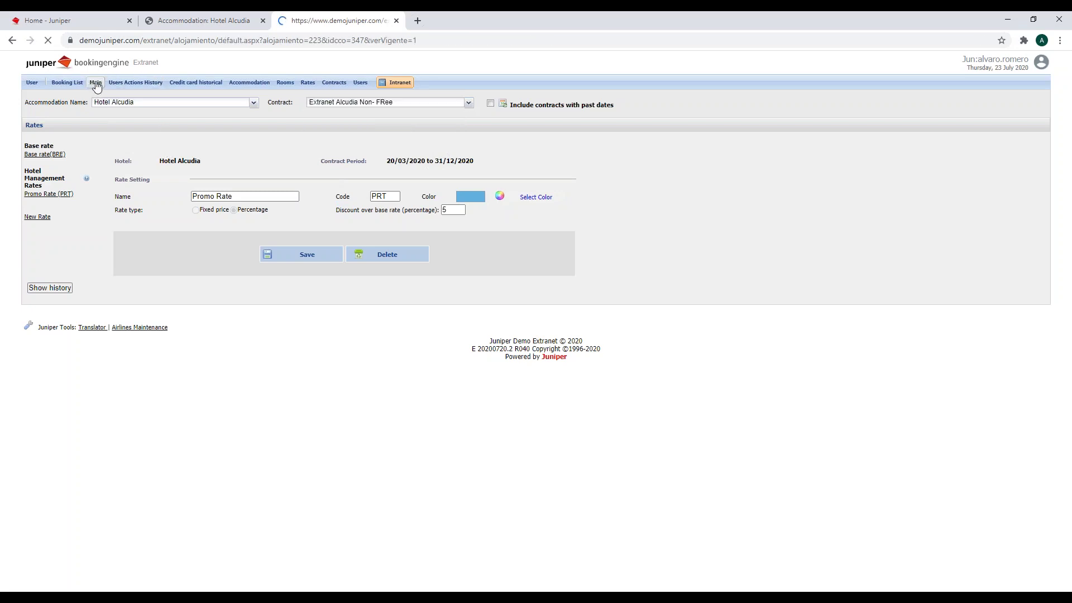
pyautogui.click(469, 103)
pyautogui.click(395, 125)
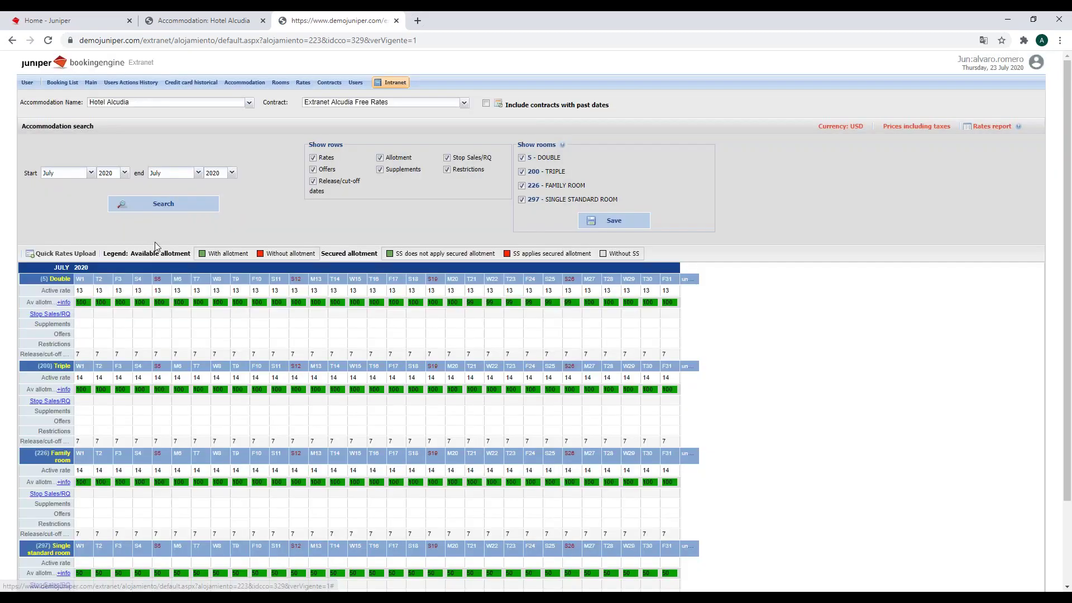
# Open the quick rates upload form, enter 10 as the Double room's All Inclusive adult price, and close it without saving
pyautogui.scroll(-1, 63, 234)
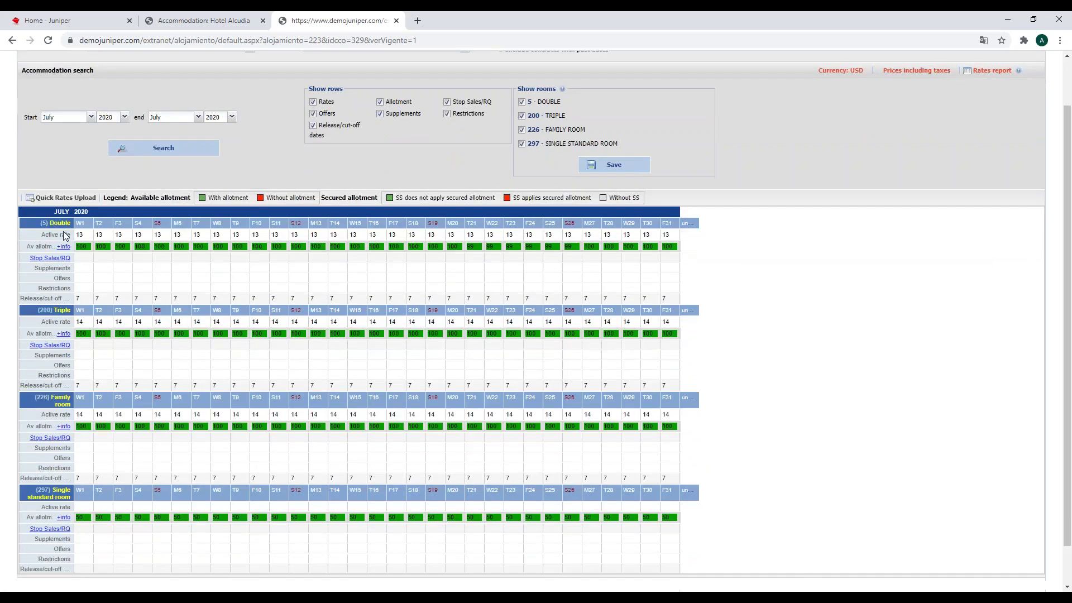
pyautogui.click(62, 197)
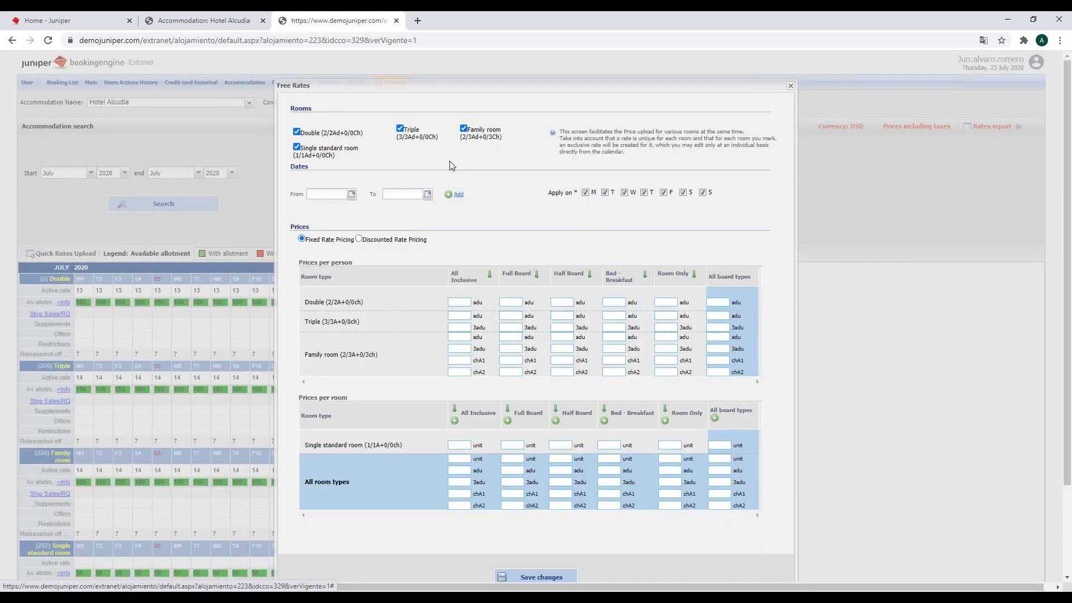
pyautogui.scroll(-1, 474, 267)
pyautogui.scroll(1, 474, 266)
pyautogui.click(466, 301)
pyautogui.write('10')
pyautogui.press('Tab')
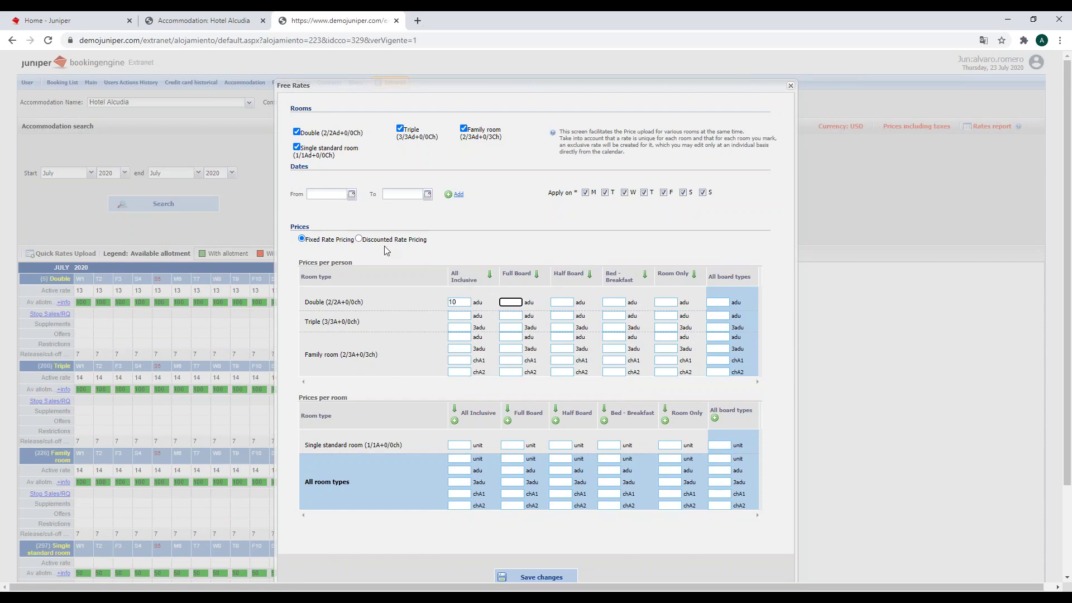
pyautogui.scroll(-2, 385, 248)
pyautogui.scroll(2, 423, 269)
pyautogui.click(790, 87)
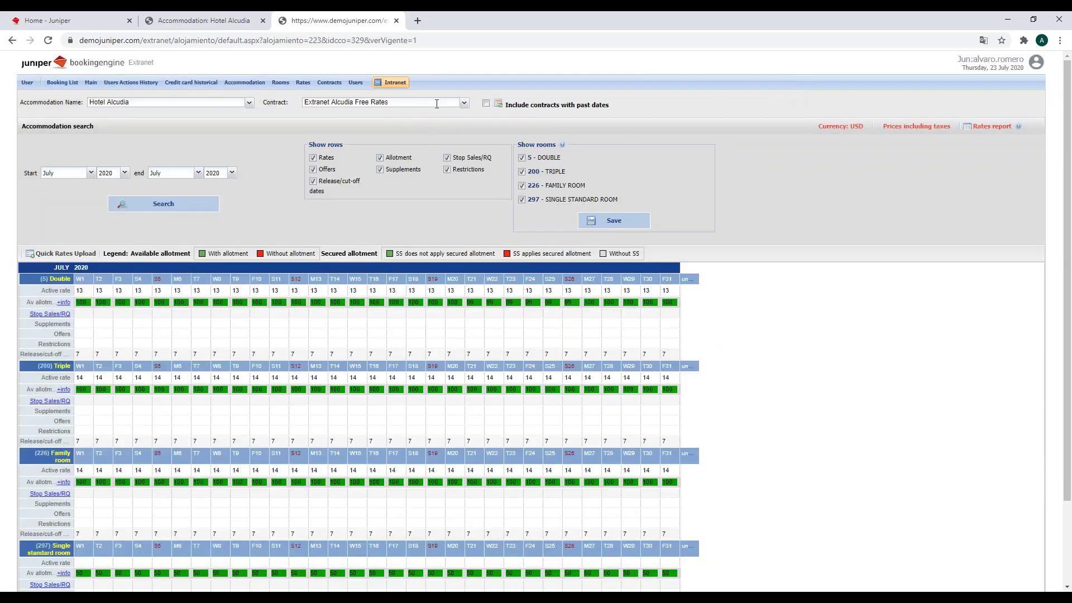
# Switch to the Extranet Alcudia Non- FRee contract and display its July 2020 calendar
pyautogui.click(464, 103)
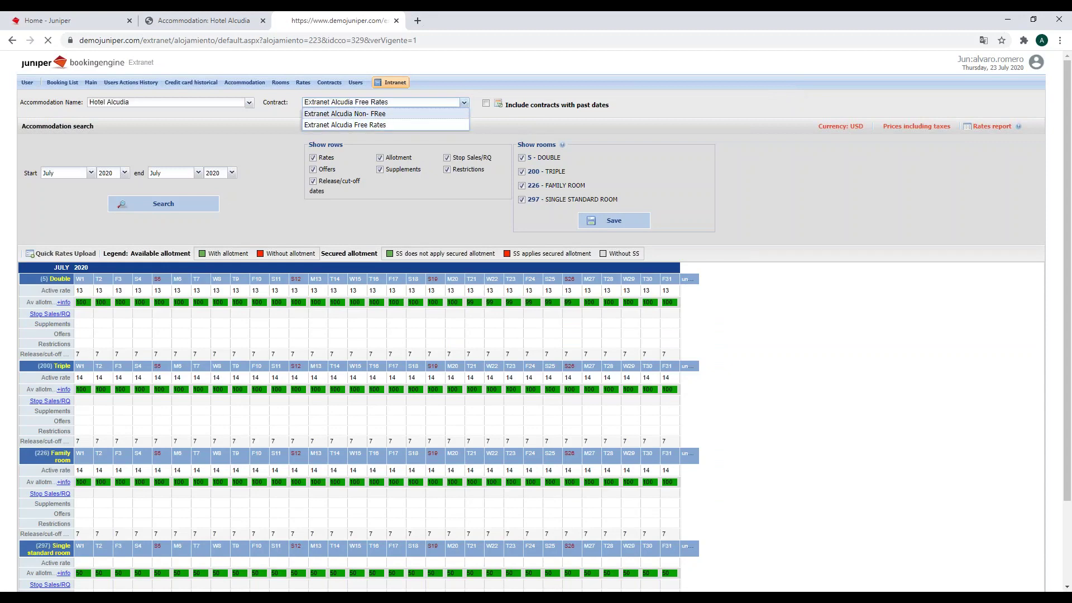
pyautogui.press('Return')
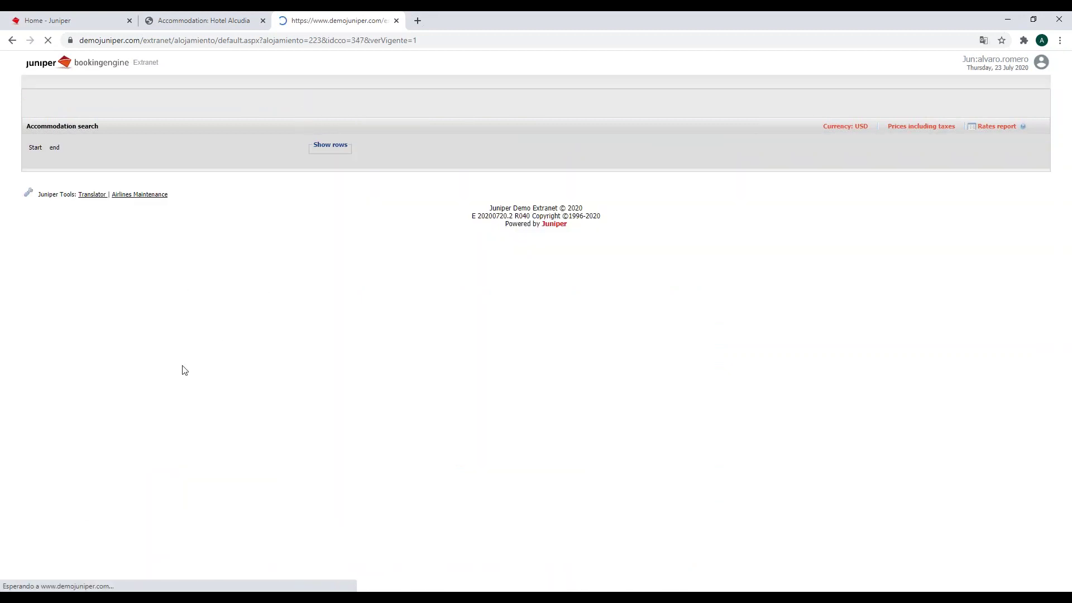
pyautogui.click(173, 206)
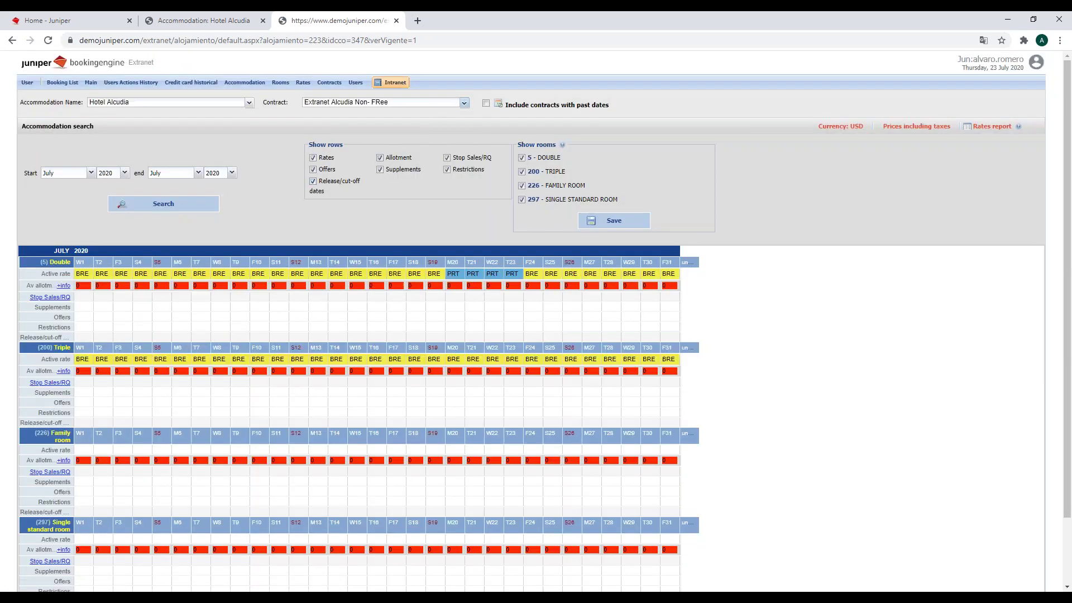
pyautogui.click(464, 103)
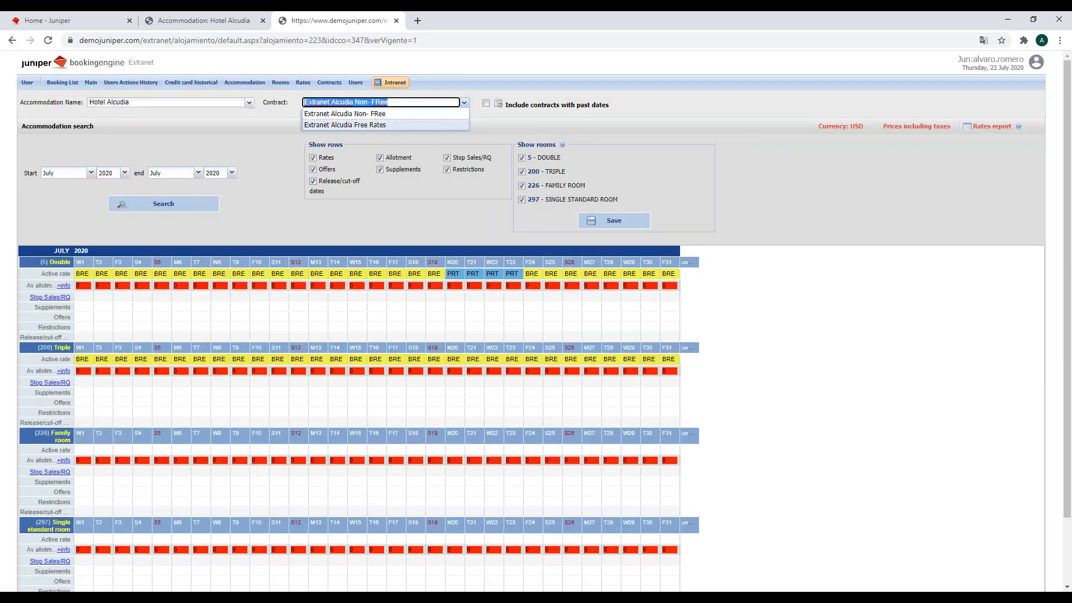
pyautogui.click(222, 327)
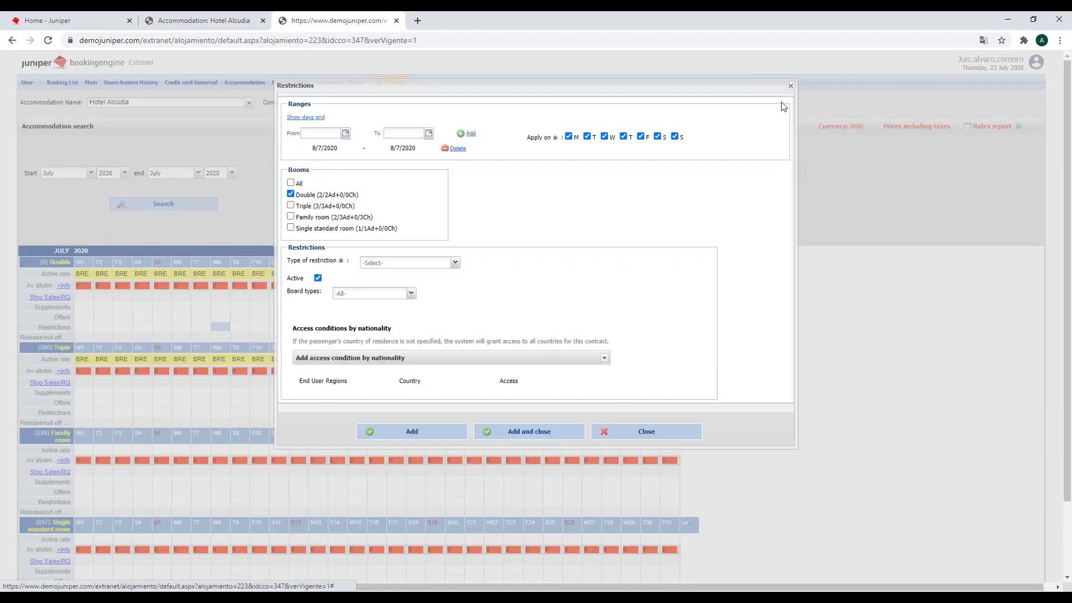
pyautogui.click(791, 86)
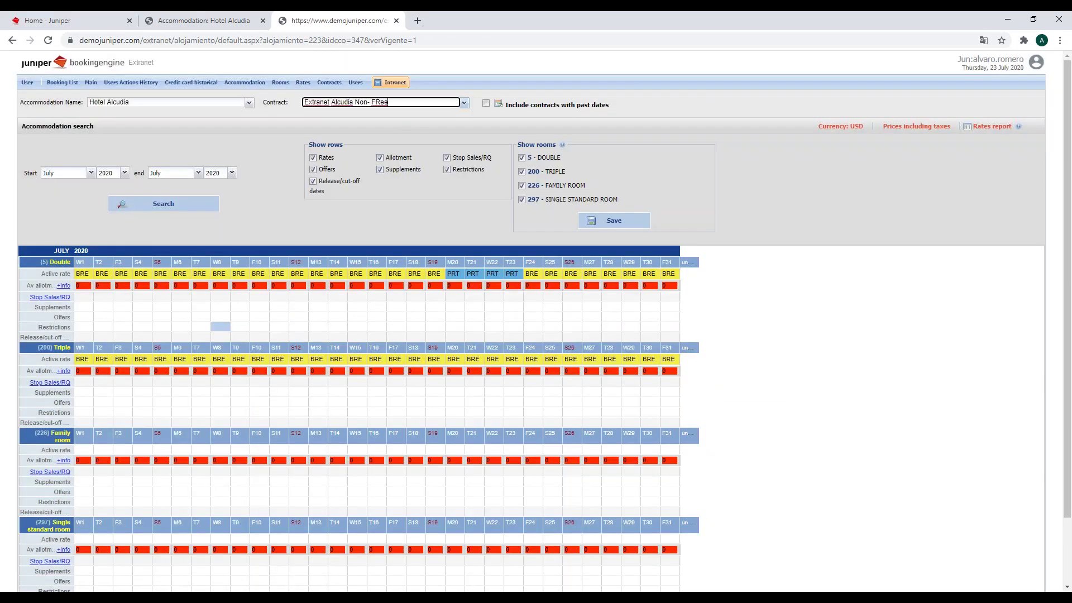
pyautogui.click(464, 102)
pyautogui.click(373, 114)
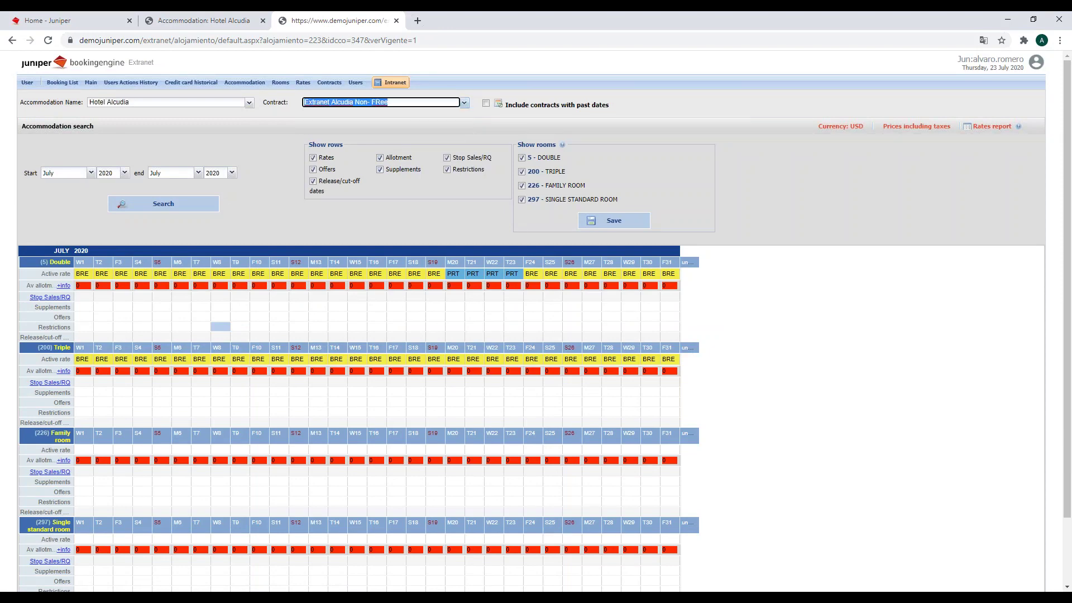
# Select the Extranet Alcudia Free Rates contract and search its July 2020 calendar
pyautogui.click(464, 103)
pyautogui.click(377, 128)
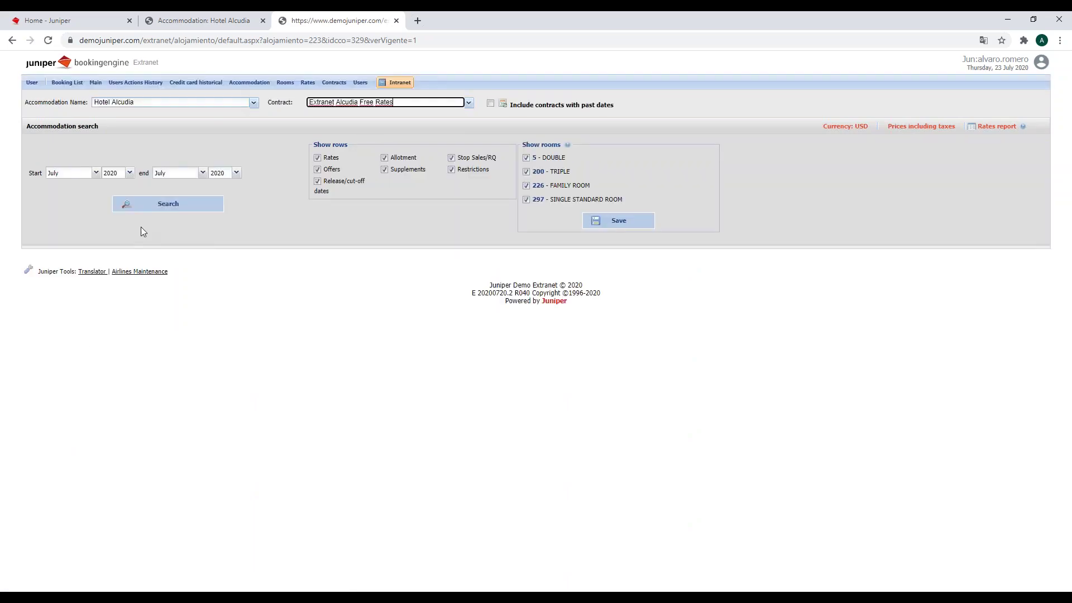
pyautogui.click(155, 208)
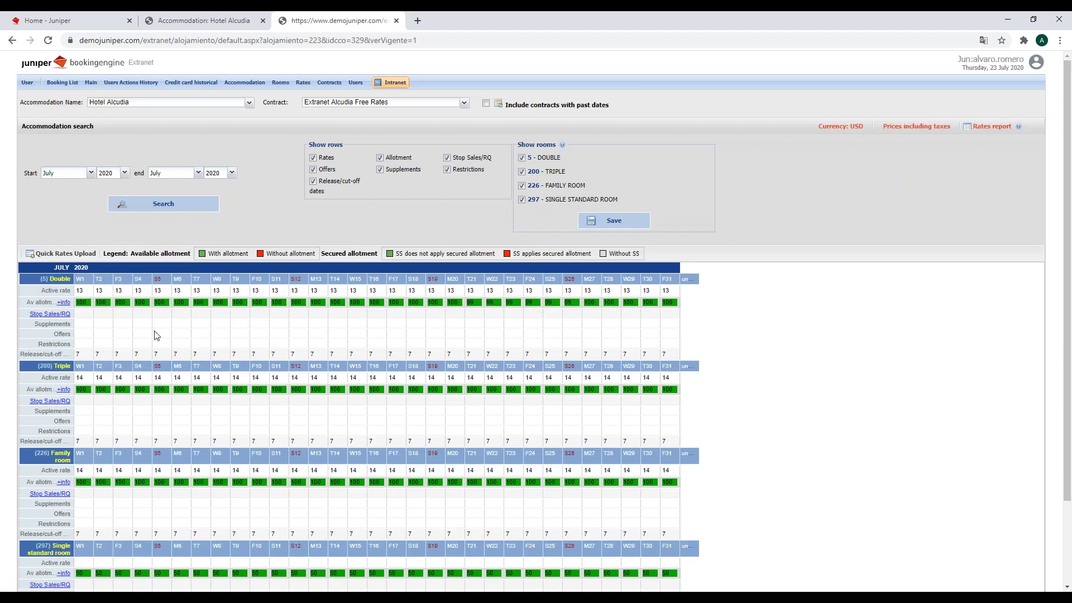
# View the date range pickers and price fields of the quick rates upload form, then close it without changes
pyautogui.click(65, 254)
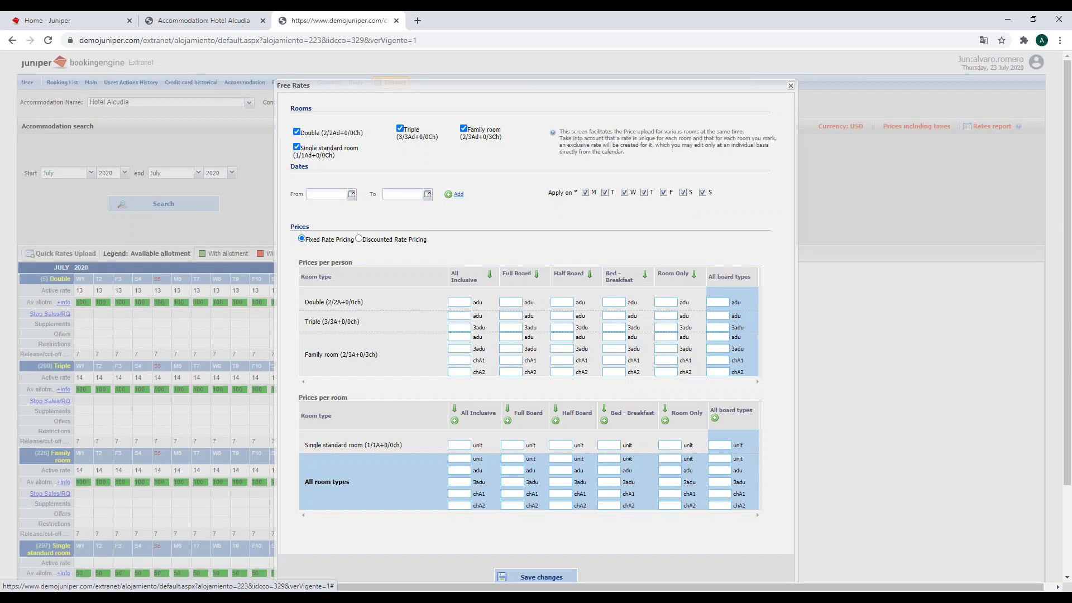
pyautogui.click(450, 304)
pyautogui.click(351, 194)
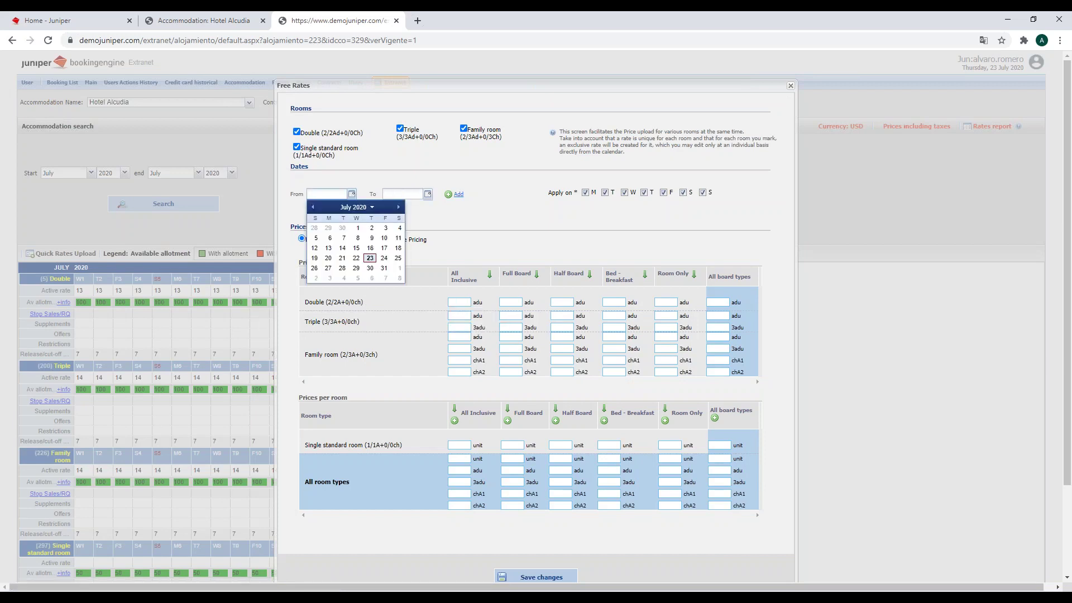
pyautogui.click(428, 194)
pyautogui.click(538, 245)
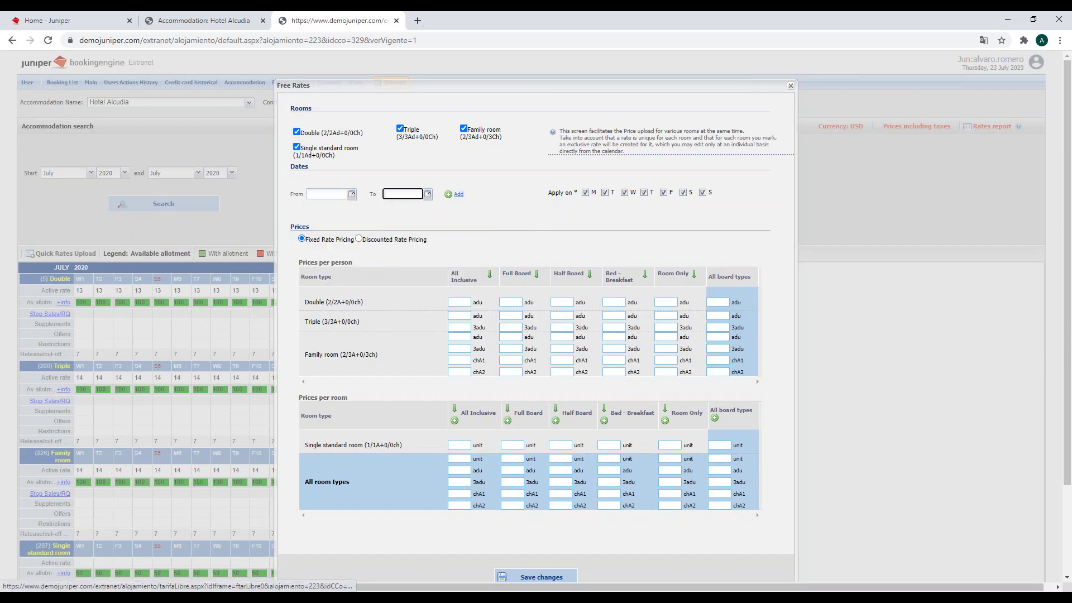
pyautogui.click(791, 86)
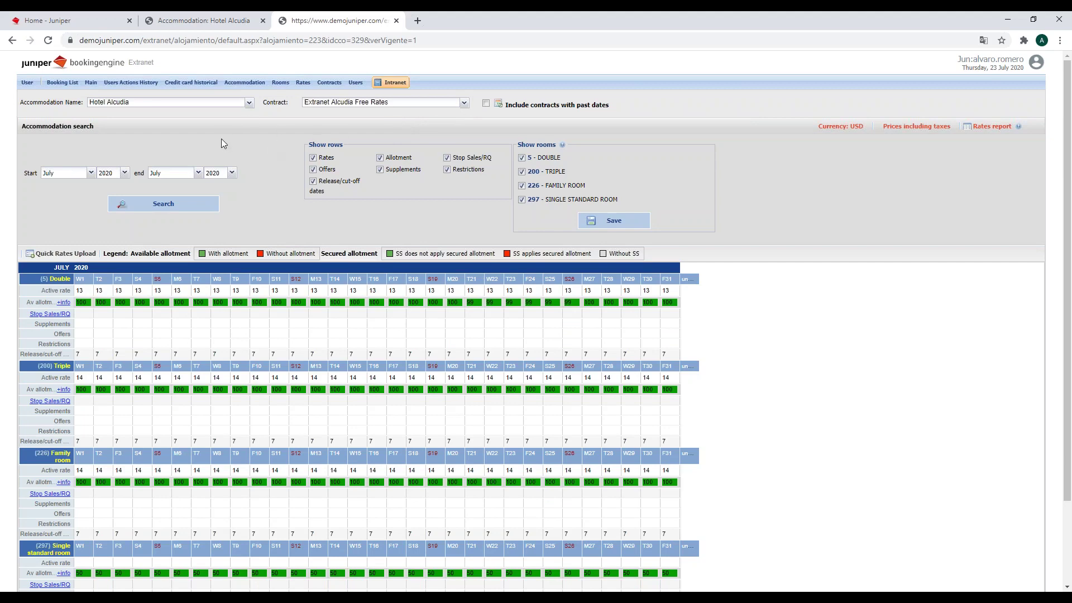
# Open the General Information of the Extranet Alcudia Free Rates contract from Hotel Alcudia's supplier contracts
pyautogui.click(217, 20)
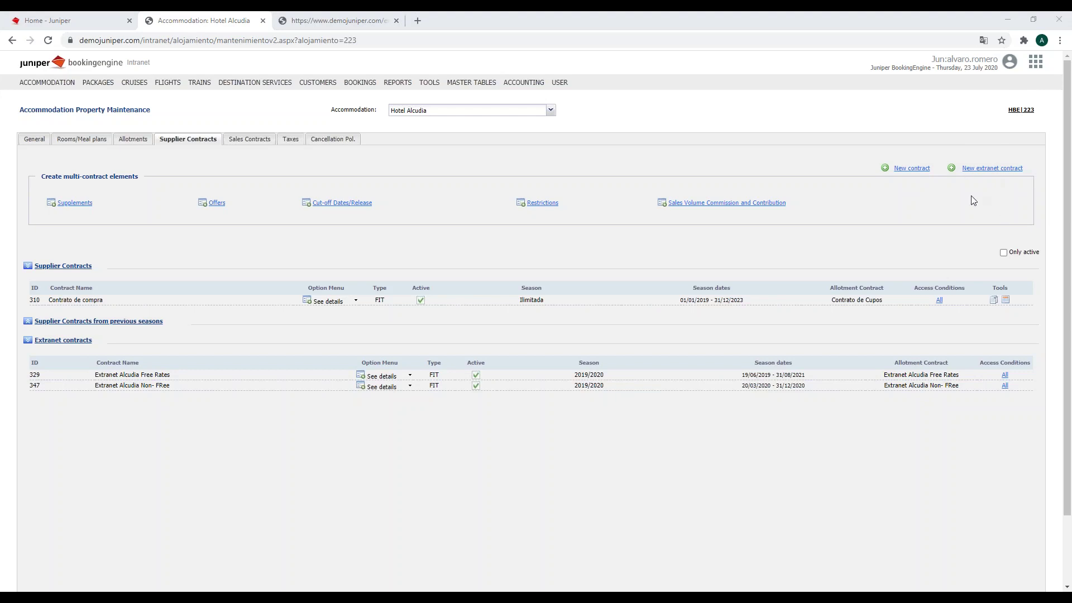
pyautogui.click(383, 379)
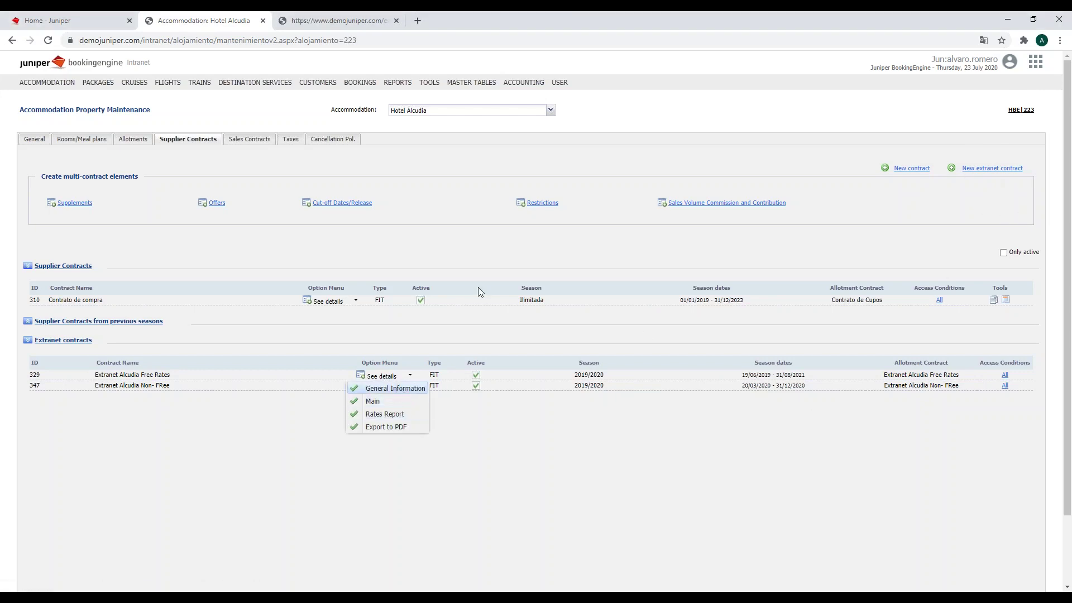
pyautogui.click(402, 392)
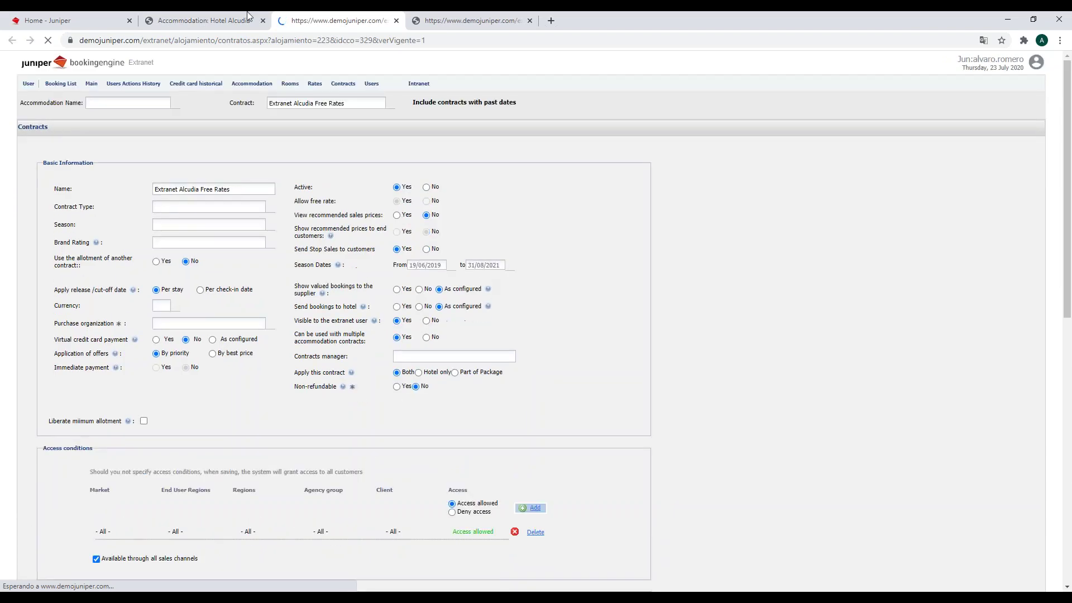
pyautogui.hotkey('ctrl', 'pageup')
pyautogui.click(342, 17)
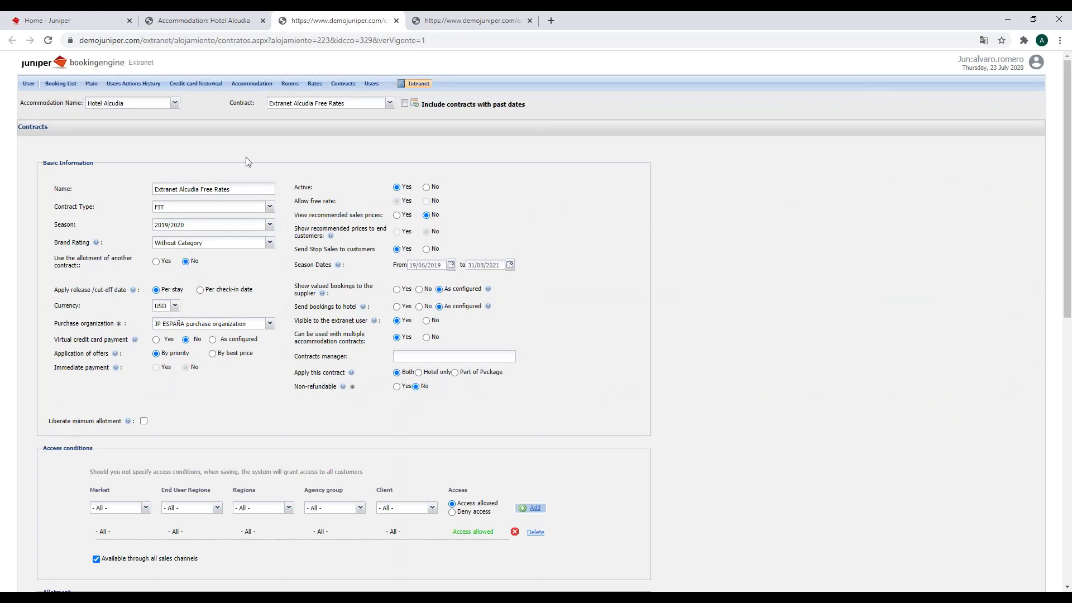
# Examine the Free Rates contract's basic information, including its name and contract type, and its access conditions
pyautogui.tripleClick(185, 191)
pyautogui.doubleClick(186, 191)
pyautogui.tripleClick(185, 191)
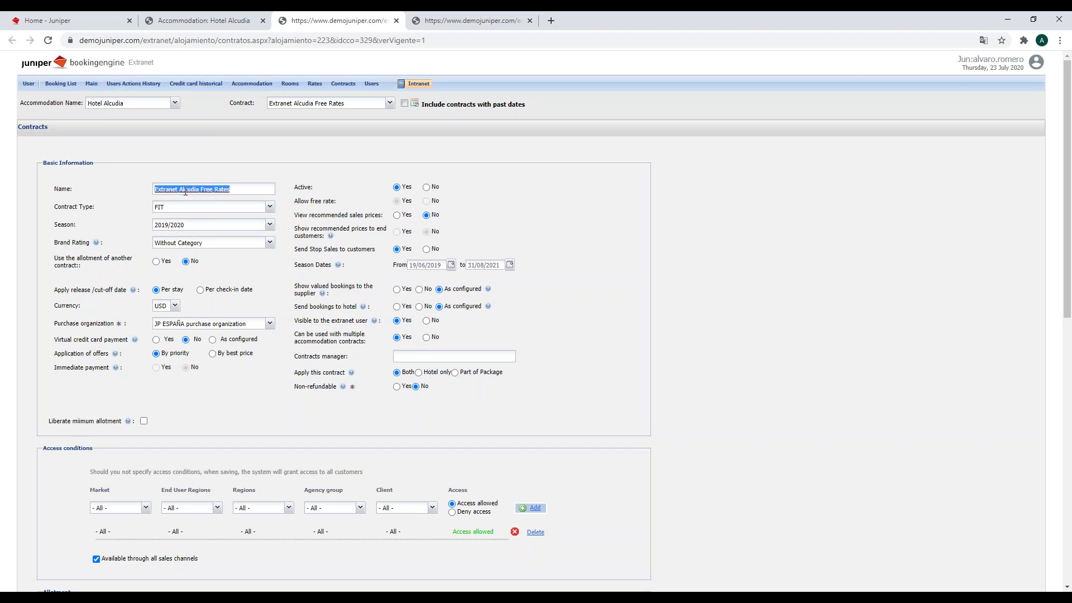
pyautogui.tripleClick(185, 191)
pyautogui.moveTo(199, 189); pyautogui.dragTo(230, 189)
pyautogui.click(250, 188)
pyautogui.click(308, 156)
pyautogui.click(179, 204)
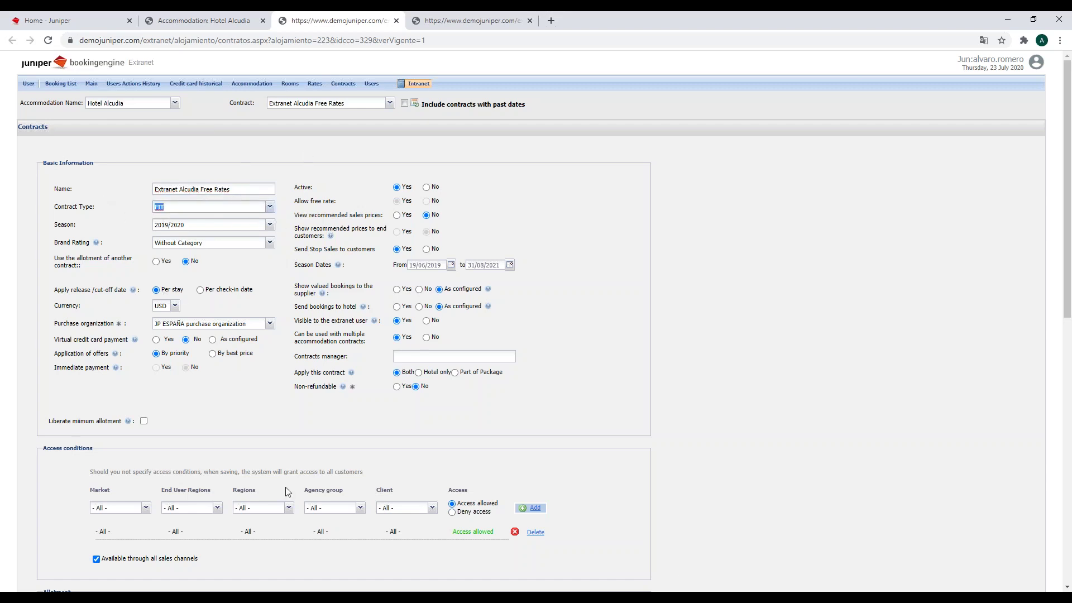
pyautogui.scroll(-2, 439, 357)
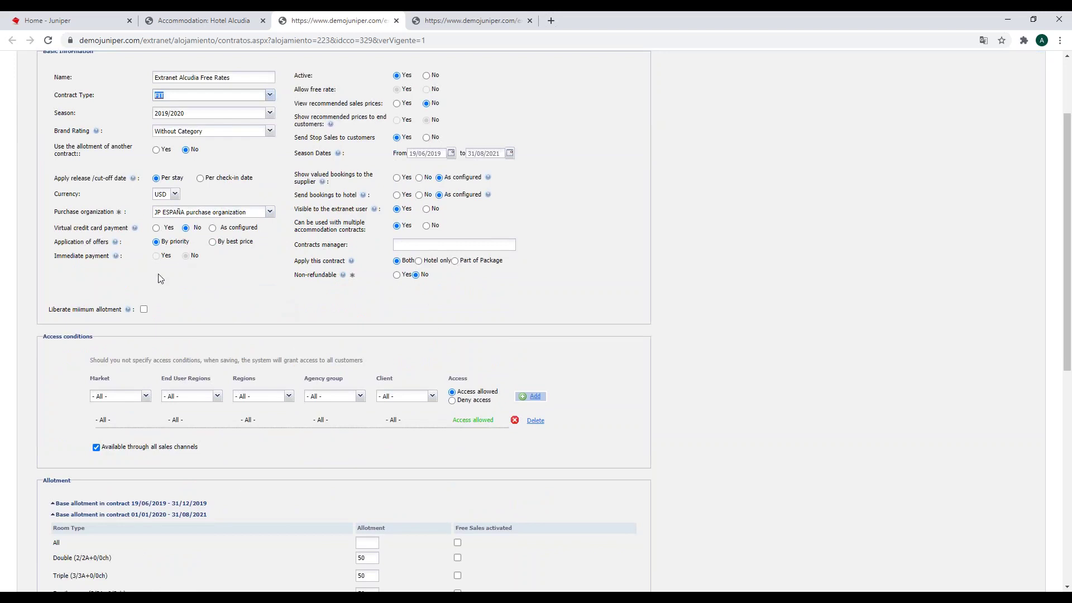
pyautogui.scroll(2, 99, 391)
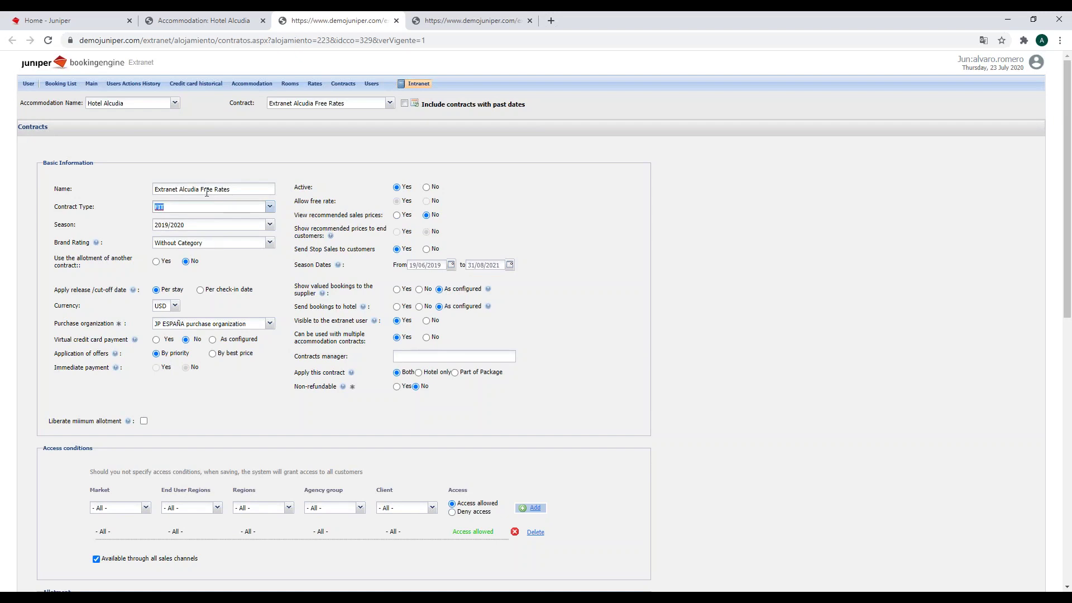
# Review the contract's allotment and additional information, and highlight its Active and Allow free rate settings
pyautogui.click(212, 20)
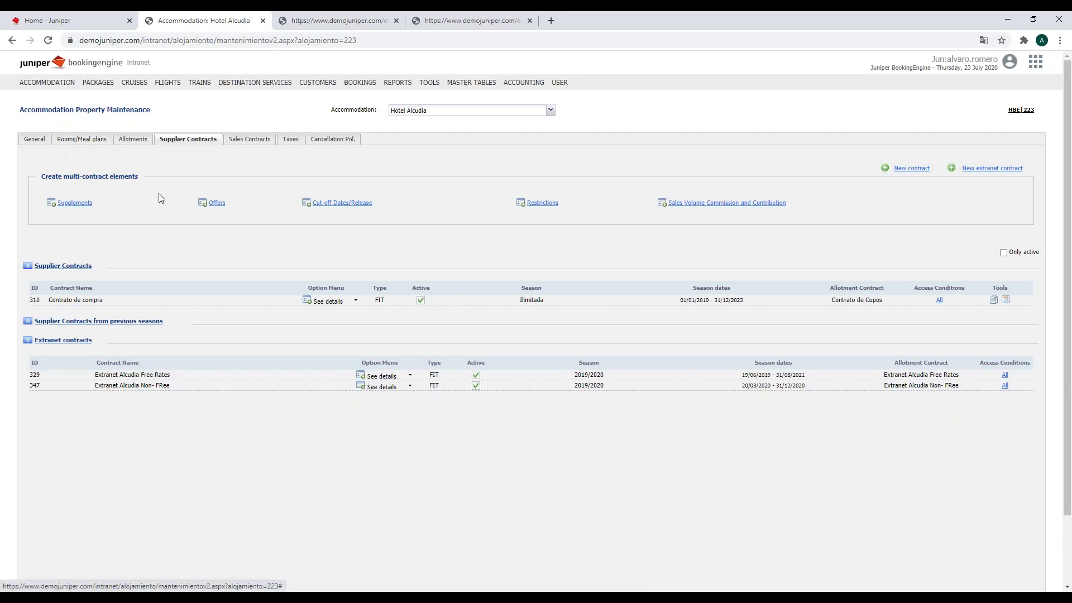
pyautogui.click(364, 23)
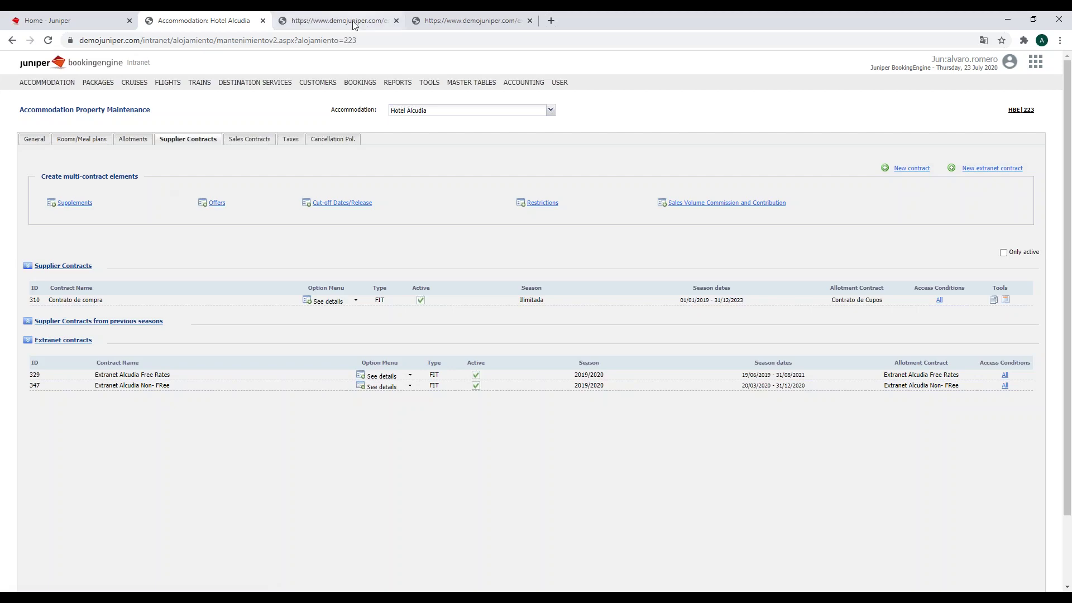
pyautogui.scroll(-7, 497, 484)
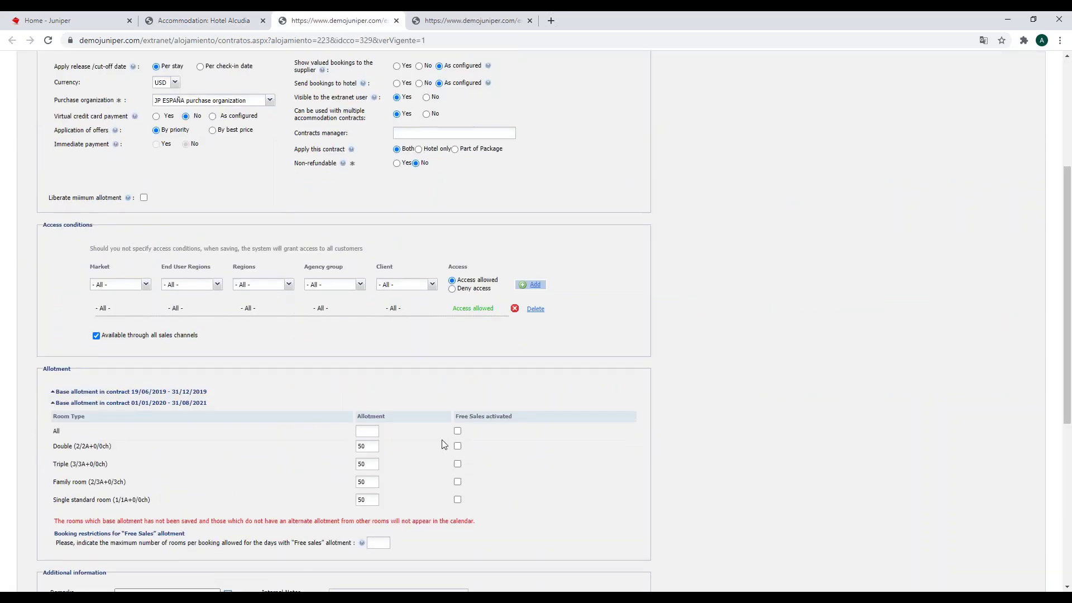
pyautogui.scroll(-3, 467, 484)
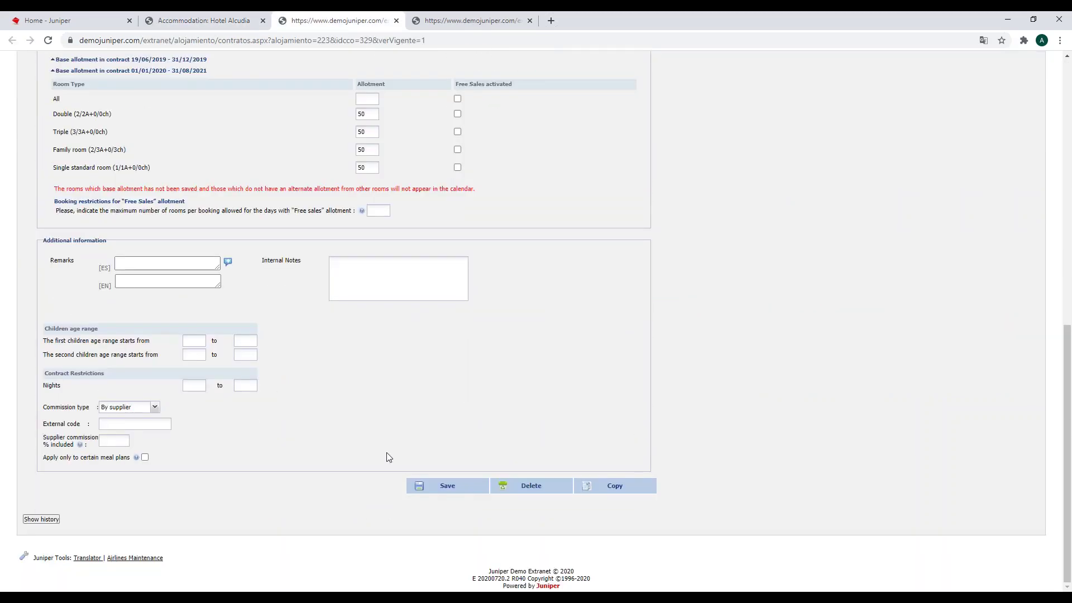
pyautogui.scroll(10, 387, 452)
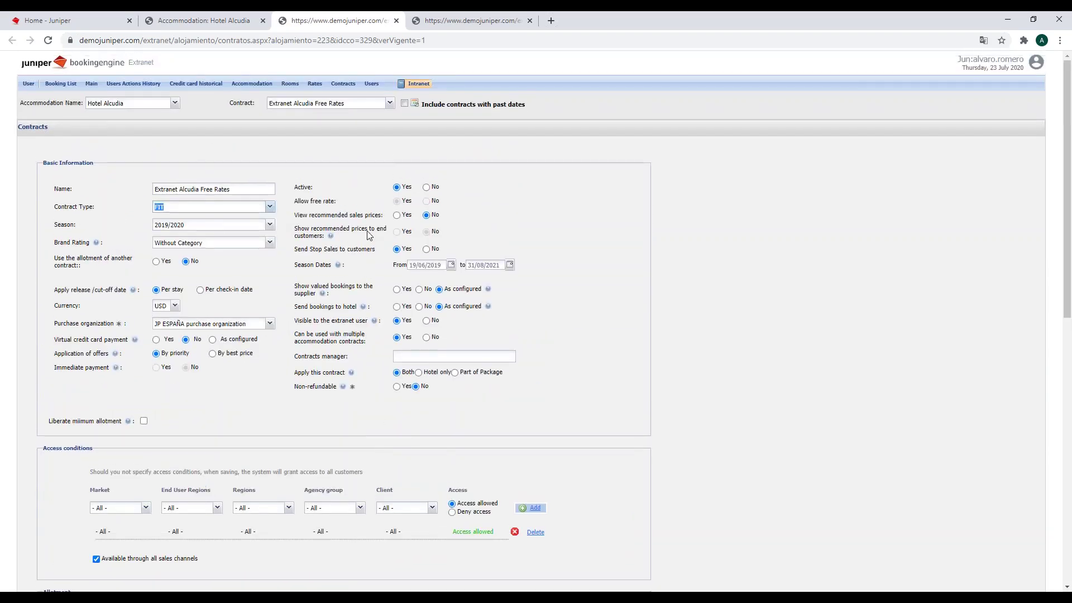
pyautogui.moveTo(295, 190); pyautogui.dragTo(345, 206)
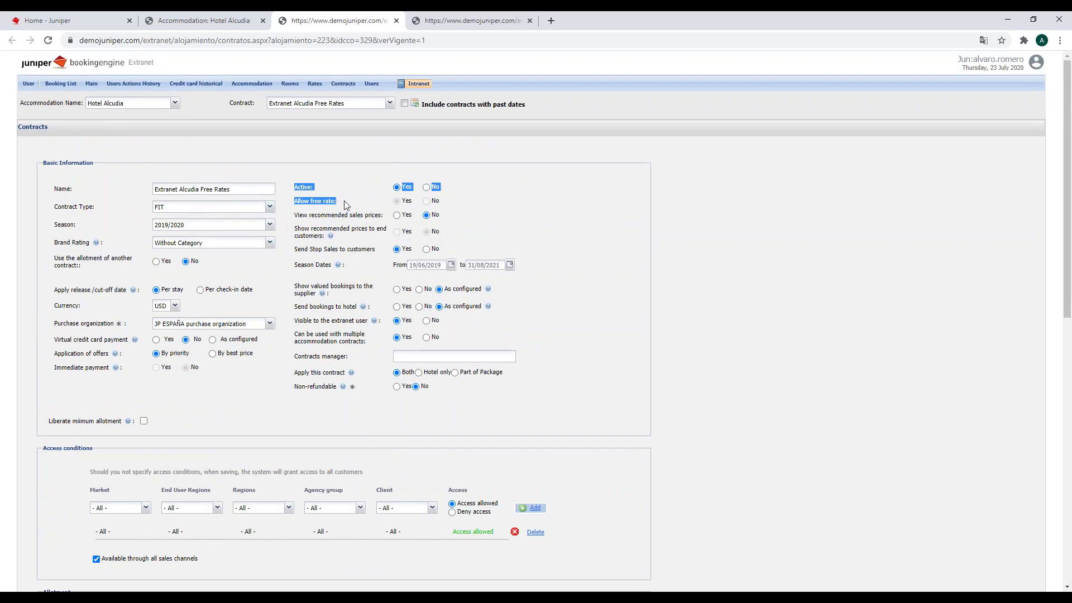
pyautogui.click(346, 205)
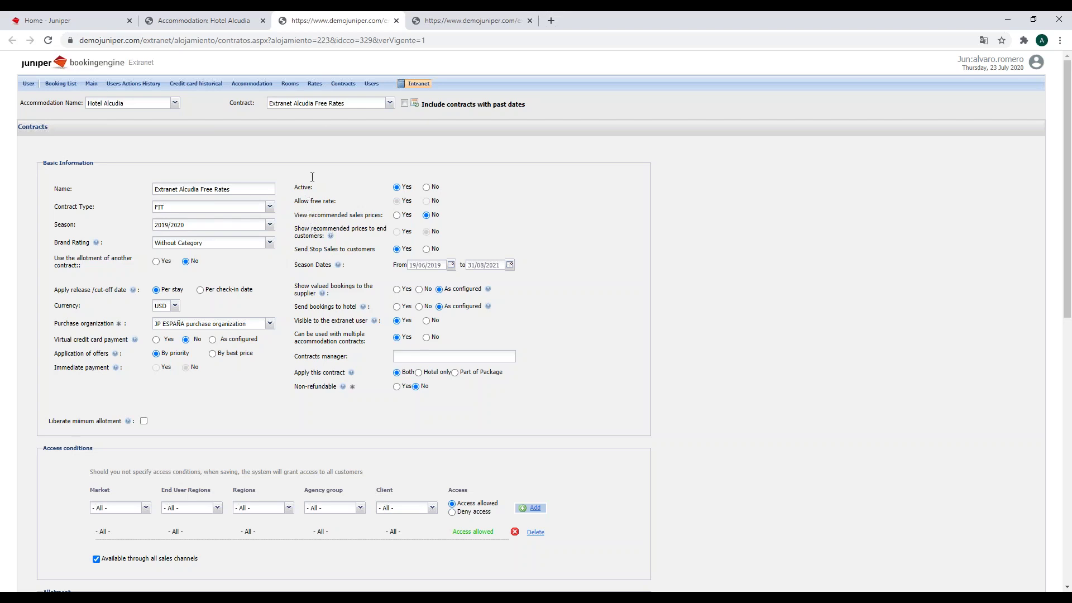
# Keep Extranet Alcudia Free Rates as the selected contract and open the extranet's Users page
pyautogui.click(389, 104)
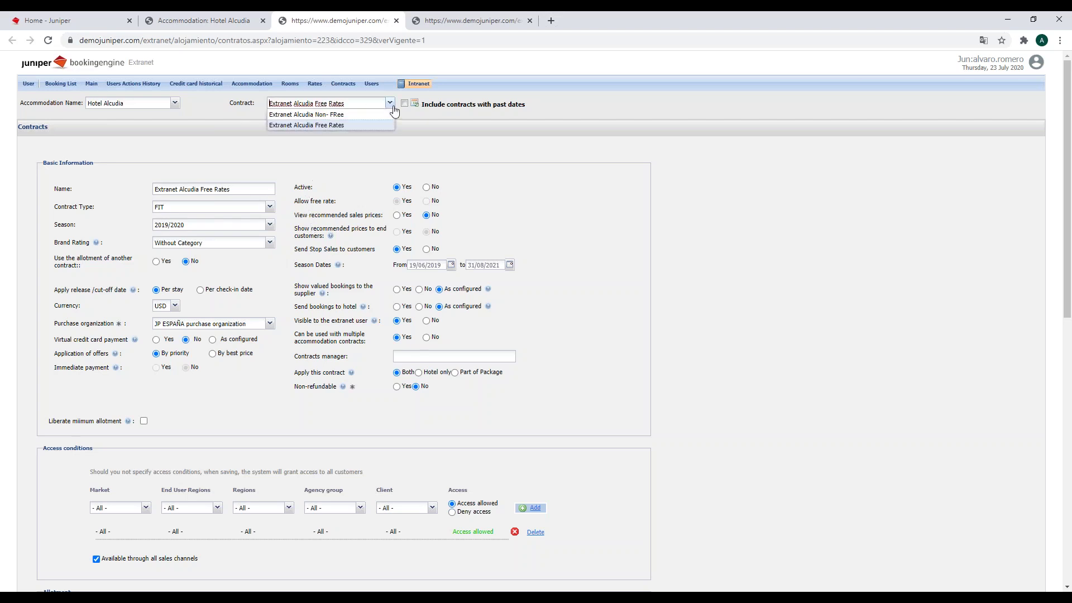
pyautogui.click(360, 125)
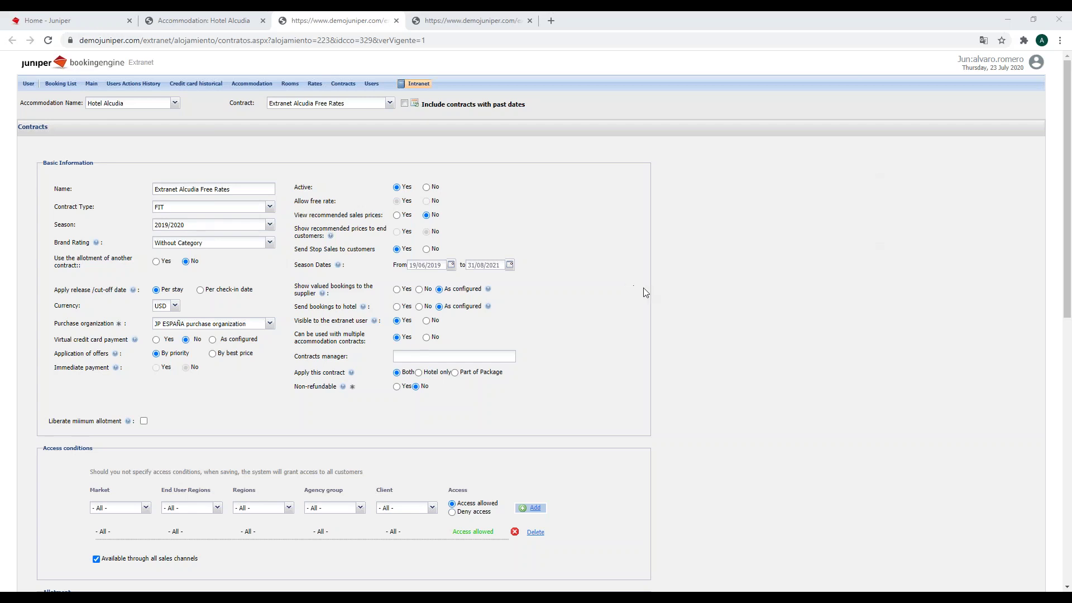
pyautogui.click(380, 84)
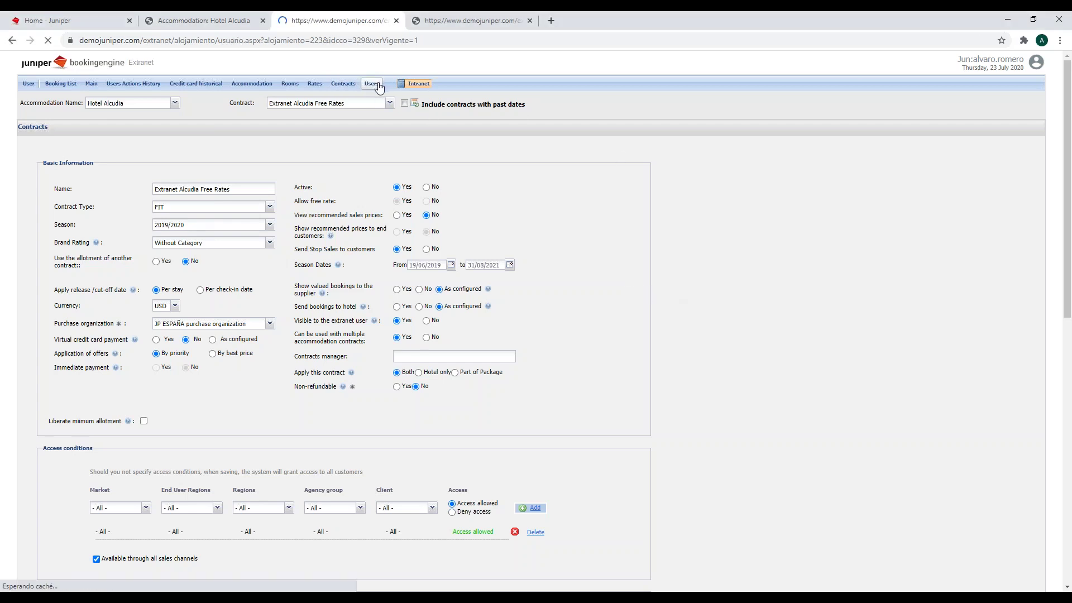
# Open the first extranet user's details and review the login and email fields
pyautogui.click(48, 160)
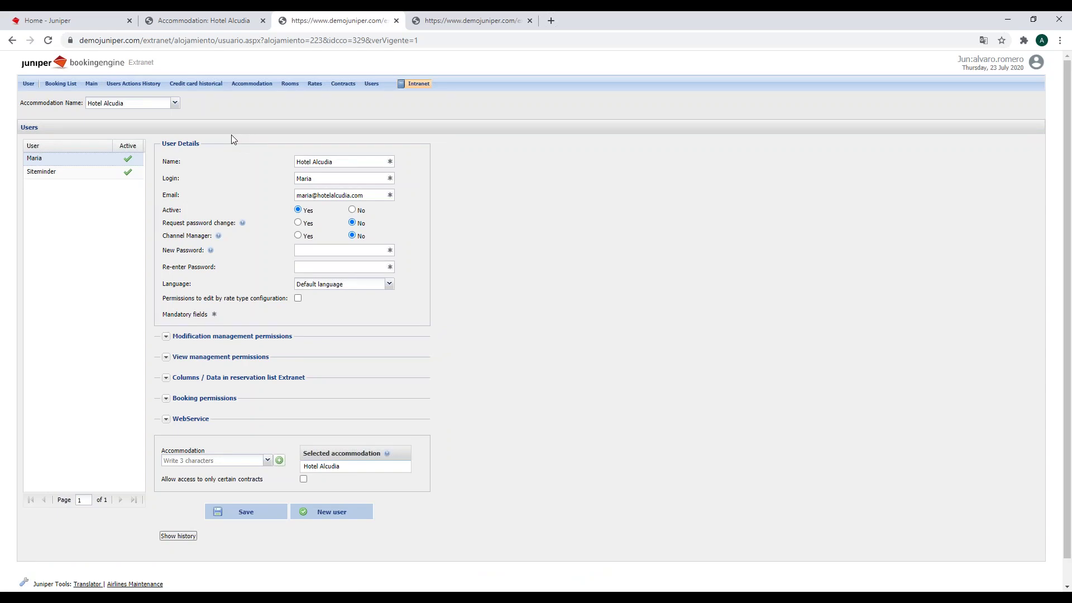
pyautogui.doubleClick(316, 178)
pyautogui.click(354, 195)
pyautogui.scroll(-1, 169, 367)
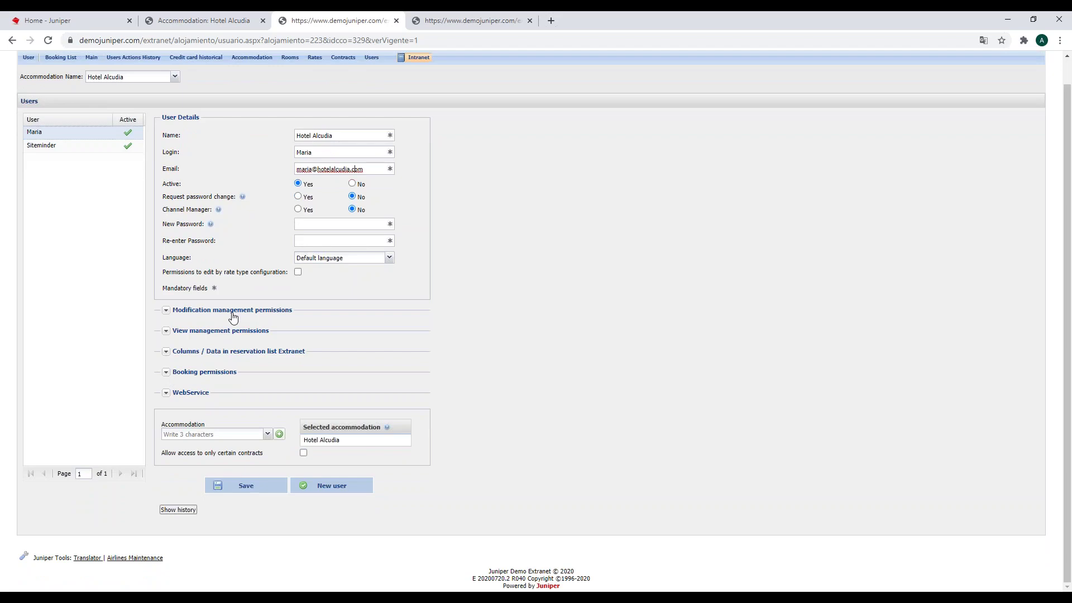
# Expand the user's Modification management permissions and examine the rate, allotment, supplement, stop sales and room permissions
pyautogui.click(233, 317)
pyautogui.click(167, 311)
pyautogui.scroll(-2, 270, 316)
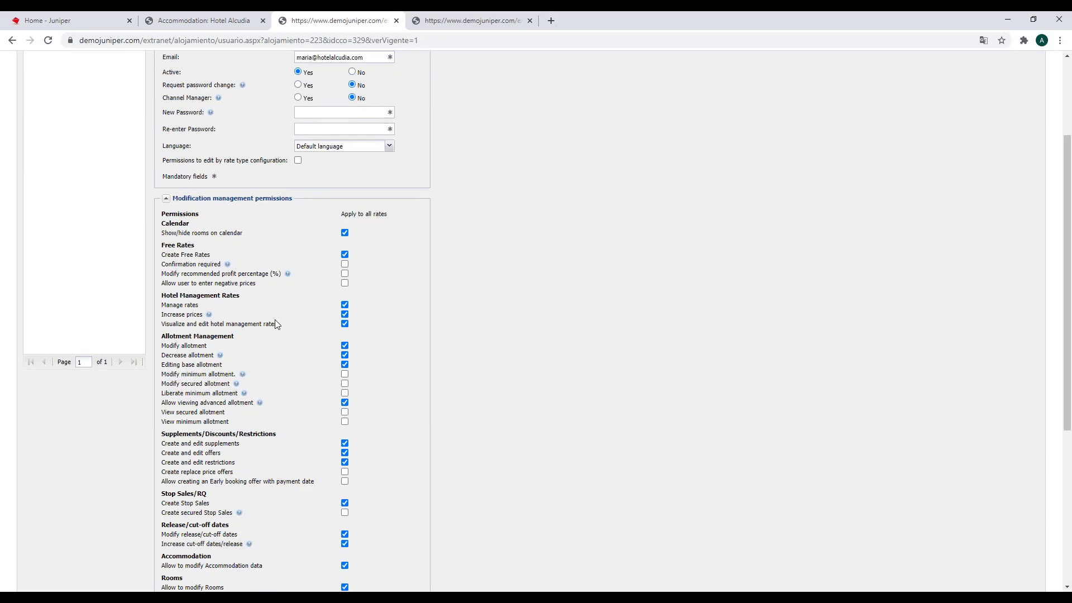
pyautogui.scroll(-4, 273, 329)
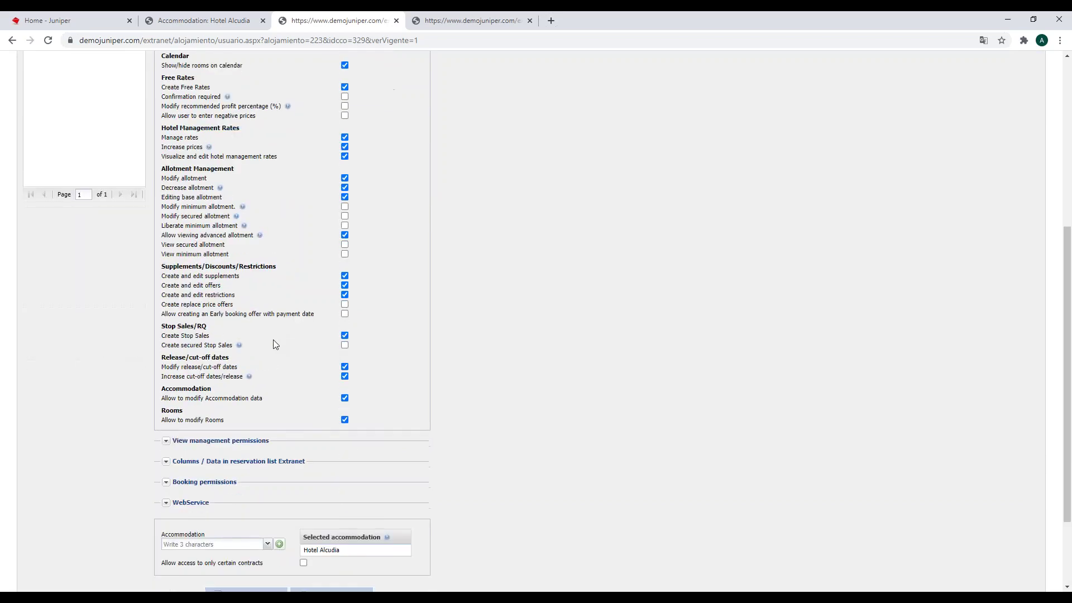
pyautogui.scroll(6, 273, 342)
pyautogui.scroll(-6, 275, 344)
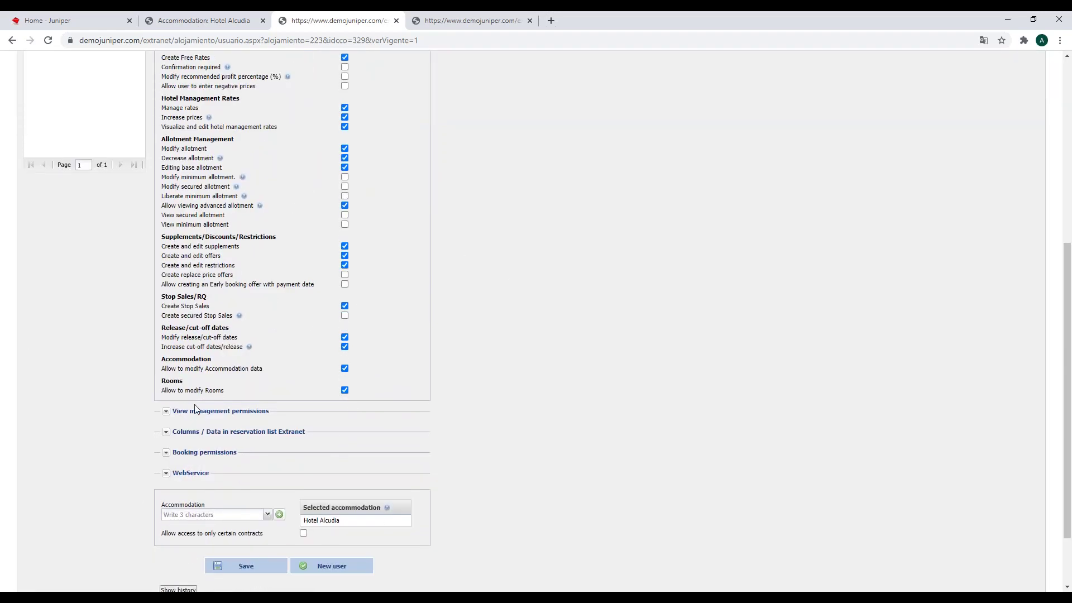
# Expand and review the user's View management permissions, Columns / Data in reservation list Extranet, and Booking permissions
pyautogui.click(165, 413)
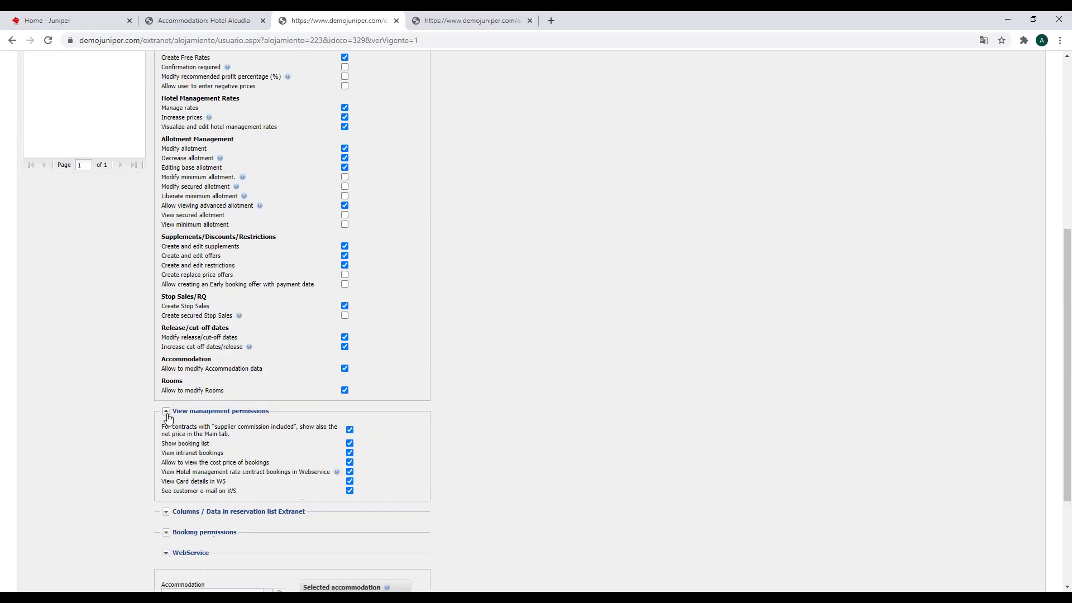
pyautogui.scroll(-2, 165, 411)
pyautogui.click(166, 401)
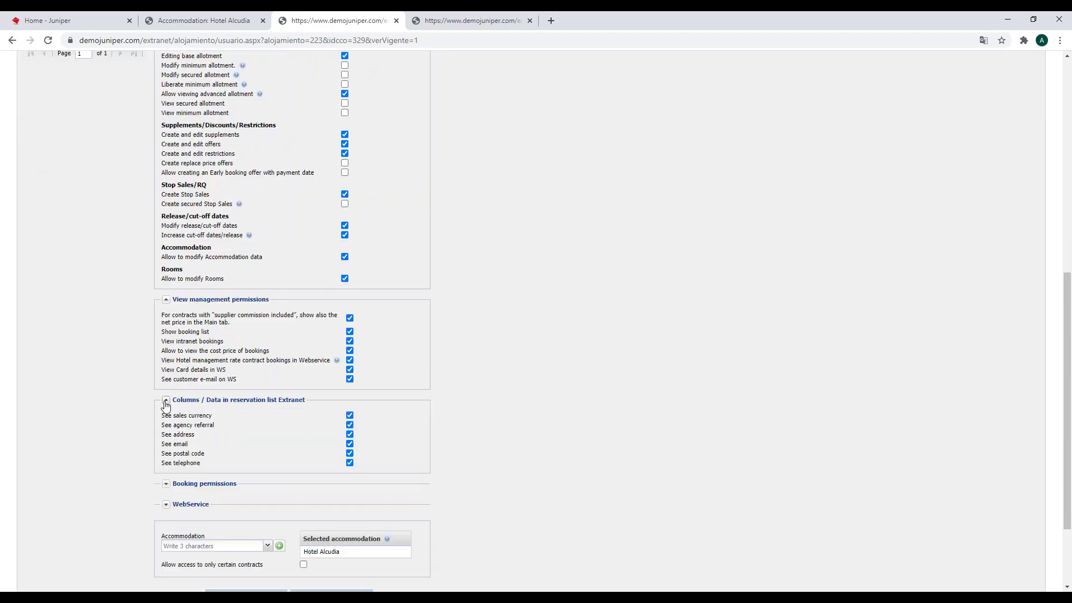
pyautogui.scroll(-2, 166, 391)
pyautogui.click(166, 372)
pyautogui.scroll(12, 291, 419)
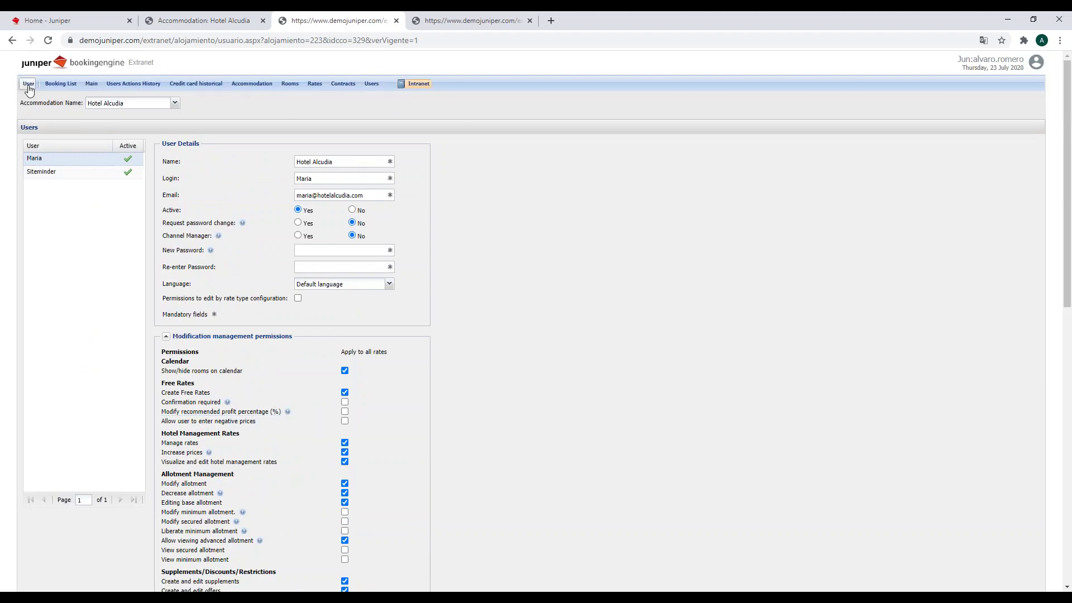
# Open the Credit card historical report and filter it by the accommodation Hotel Alcudia
pyautogui.click(209, 85)
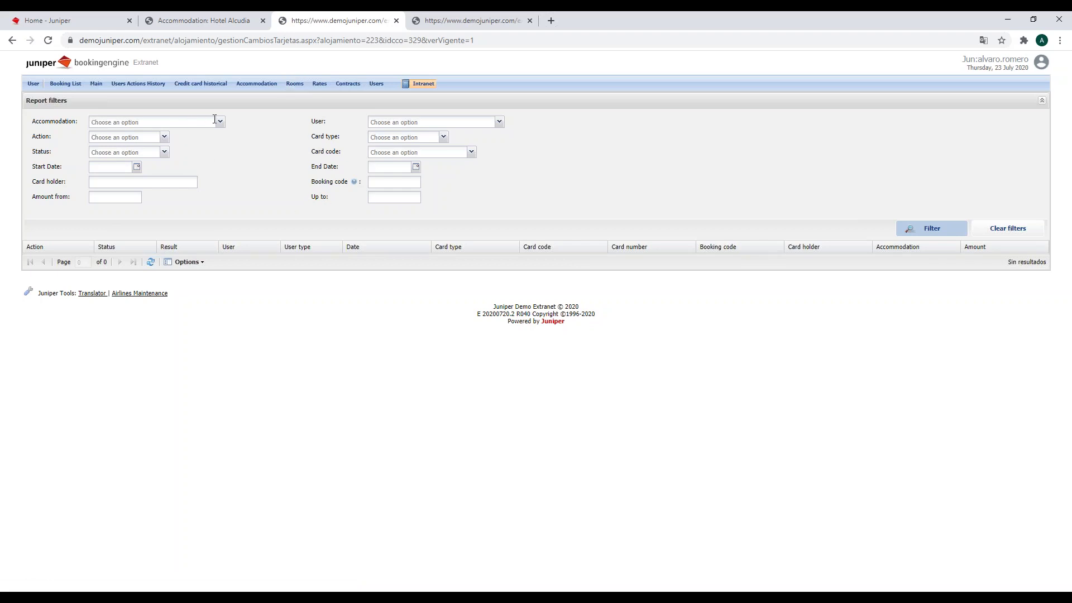
pyautogui.click(188, 126)
pyautogui.write('HOTEL ALCUDIA')
pyautogui.click(144, 134)
pyautogui.click(917, 231)
pyautogui.hotkey('alt', 'Tab')
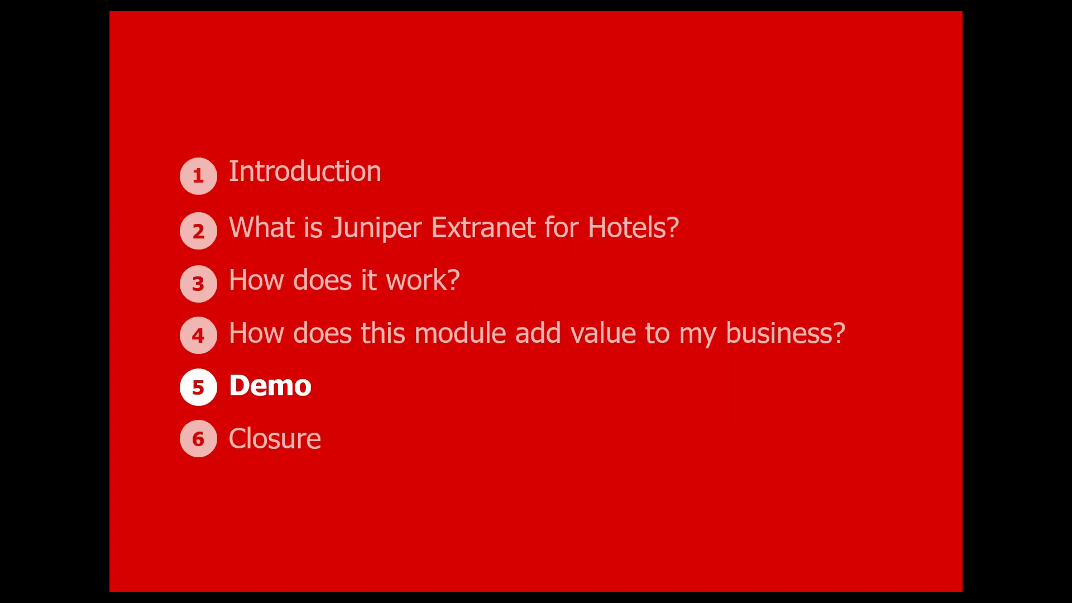
pyautogui.press('Right')
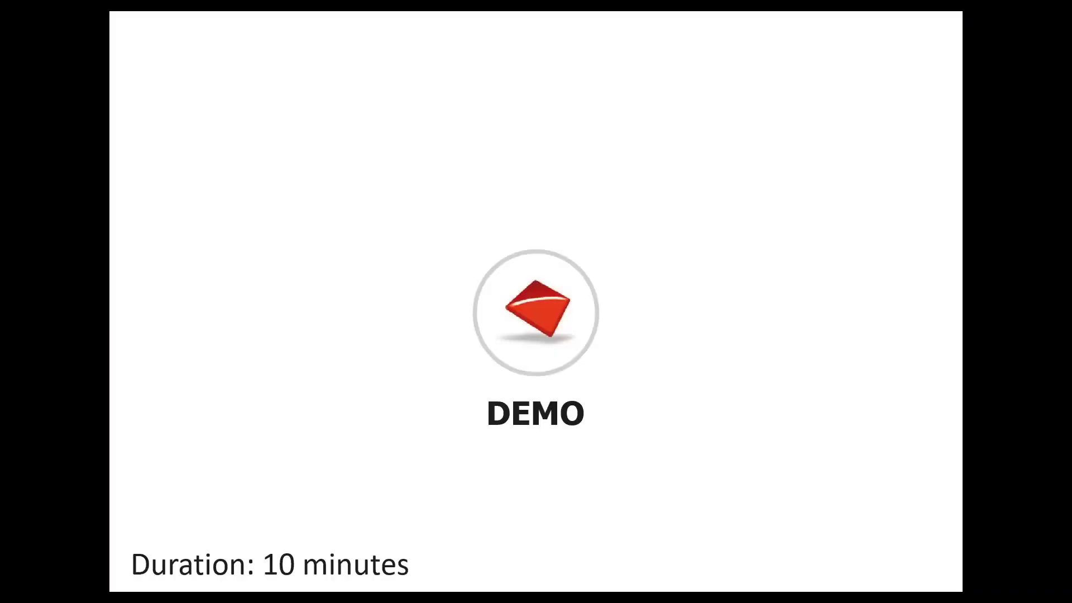
pyautogui.press('Right')
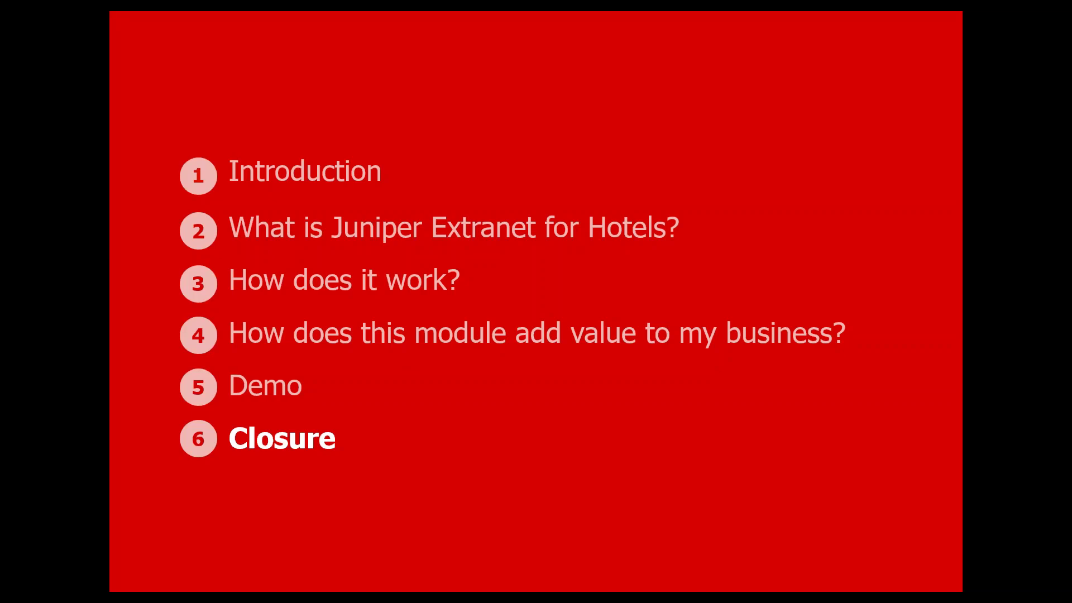
pyautogui.press('Right')
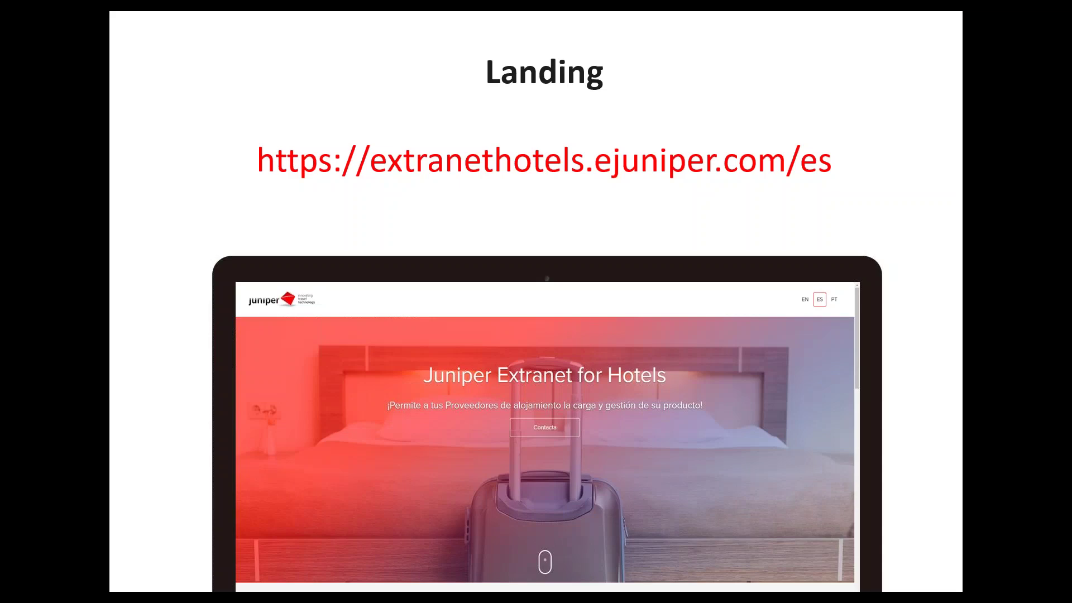
pyautogui.press('Right')
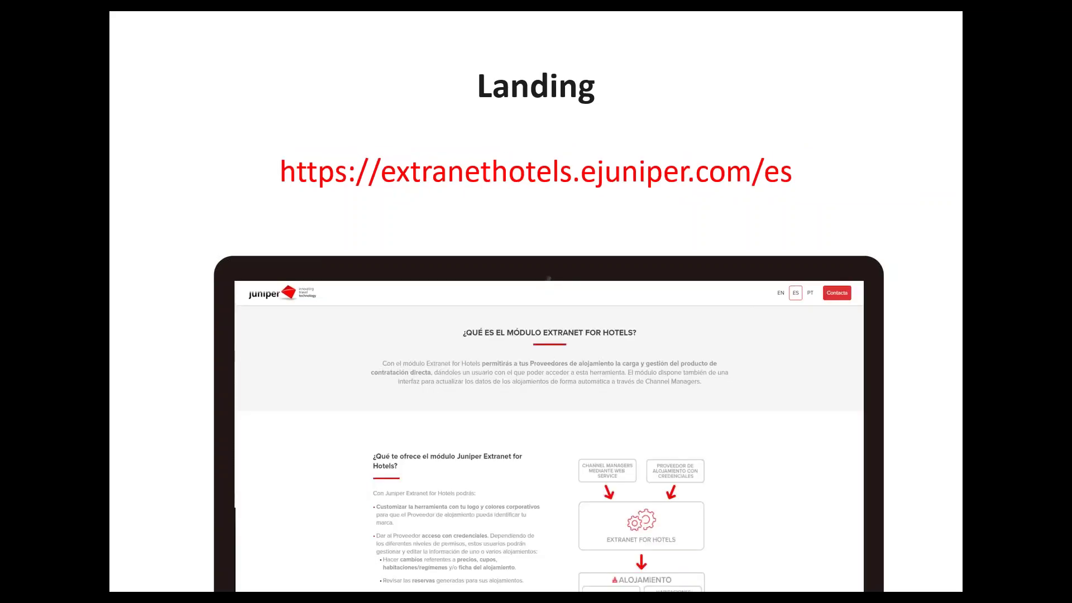
pyautogui.press('Right')
pyautogui.press('Left')
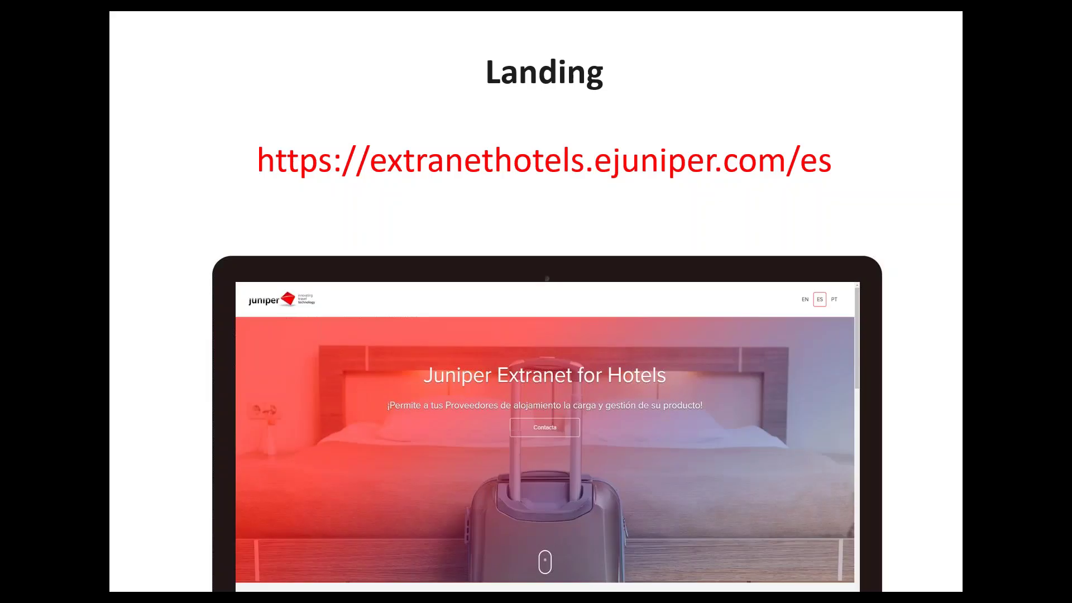